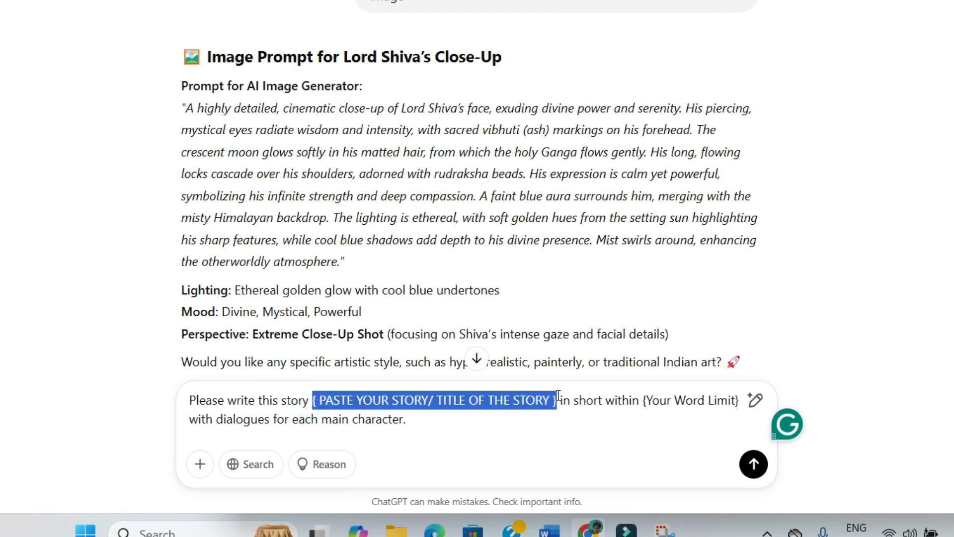
Step: Copy the full story "The Eternal Love of Shiva and Parvati" from the Word document and paste it over the story placeholder in the ChatGPT prompt
key("alt+Tab")
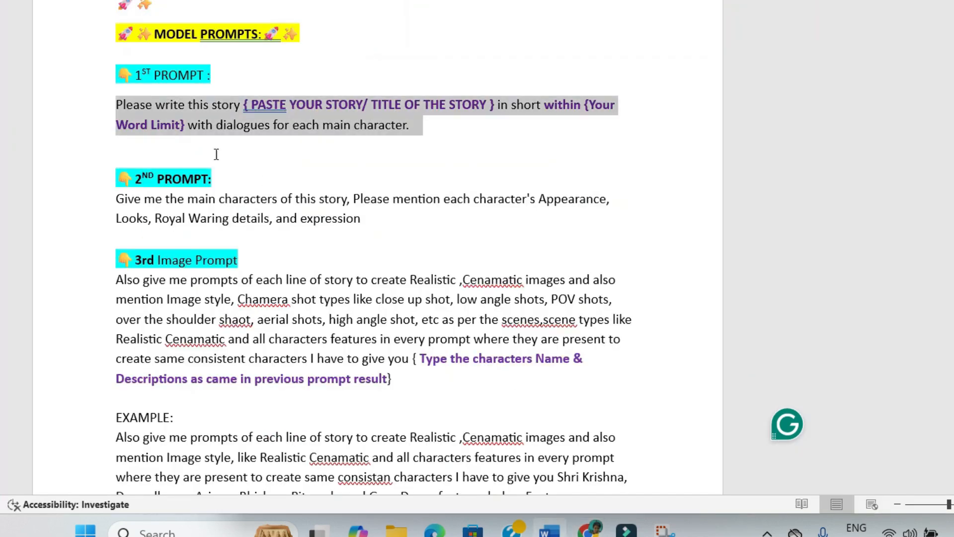
scroll(216, 154, "up", 20)
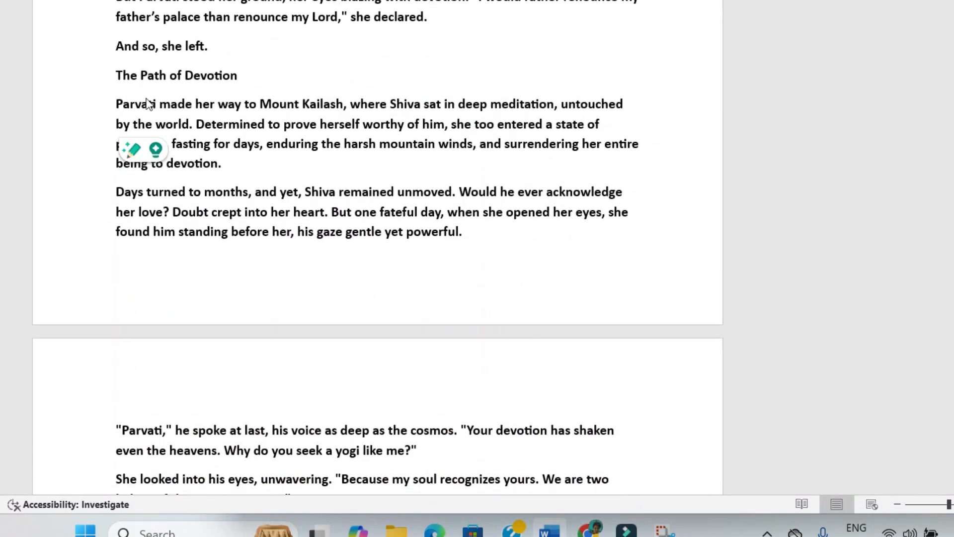
scroll(134, 125, "up", 5)
scroll(128, 4, "up", 8)
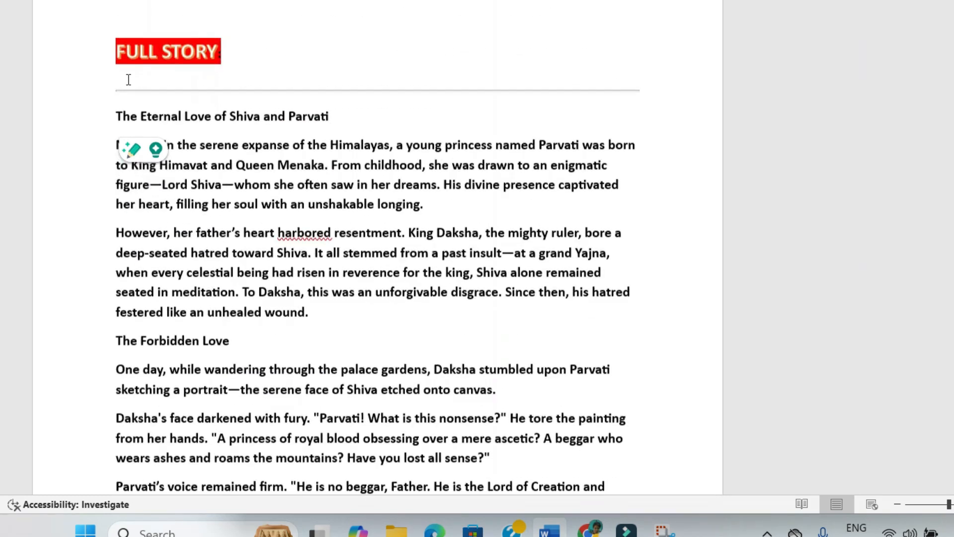
left_click_drag(127, 131, 389, 166)
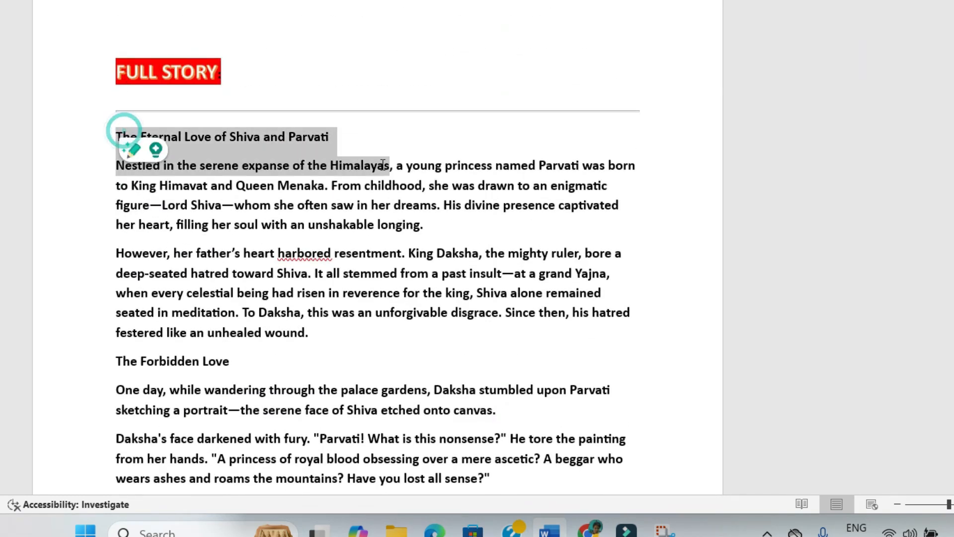
left_click(588, 529)
key("ctrl+v")
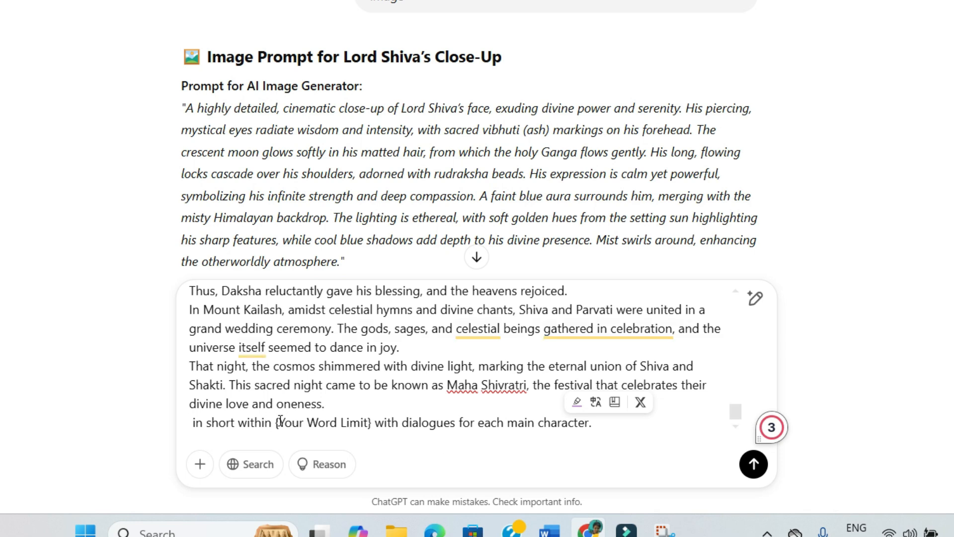
Step: Replace the {Your Word Limit} placeholder in the story prompt with 200 and send the prompt
left_click_drag(274, 423, 374, 430)
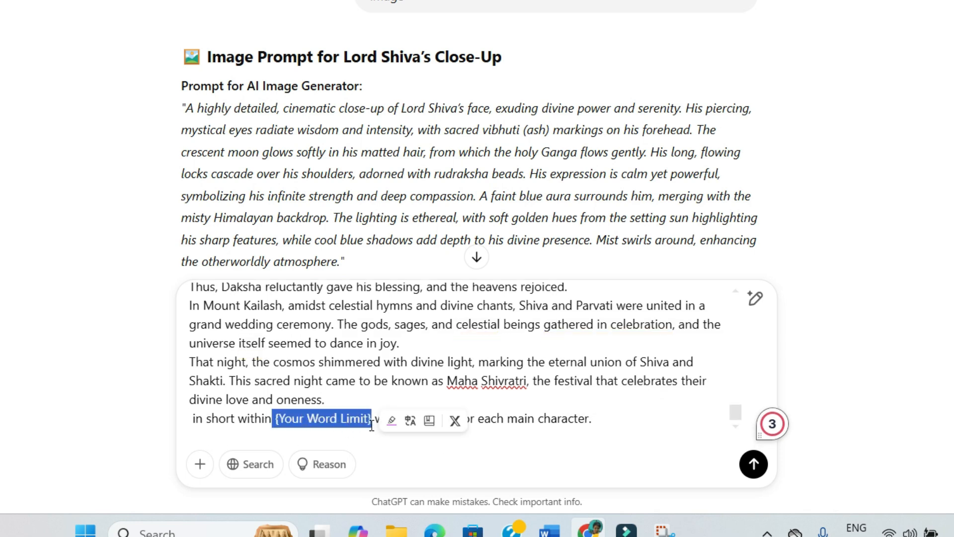
key("BackSpace")
type("200")
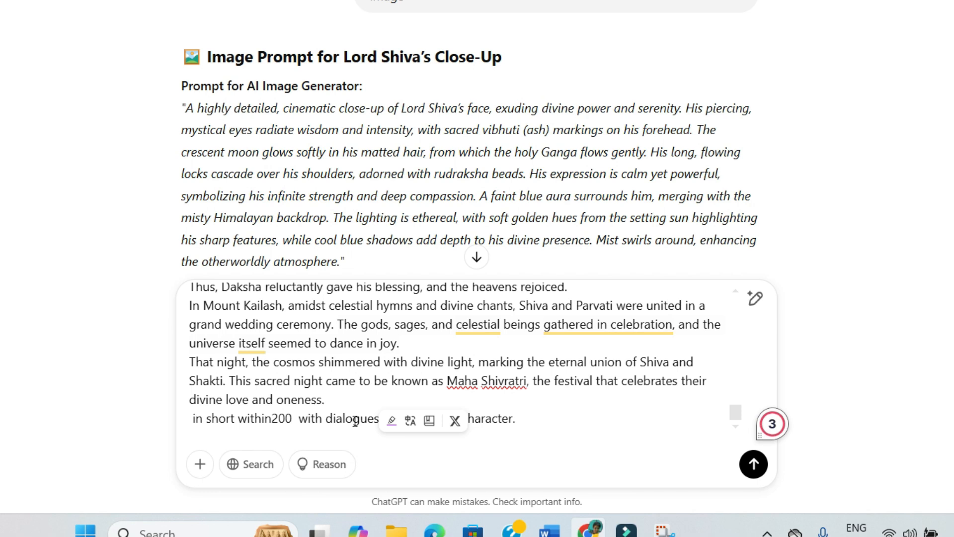
left_click(277, 416)
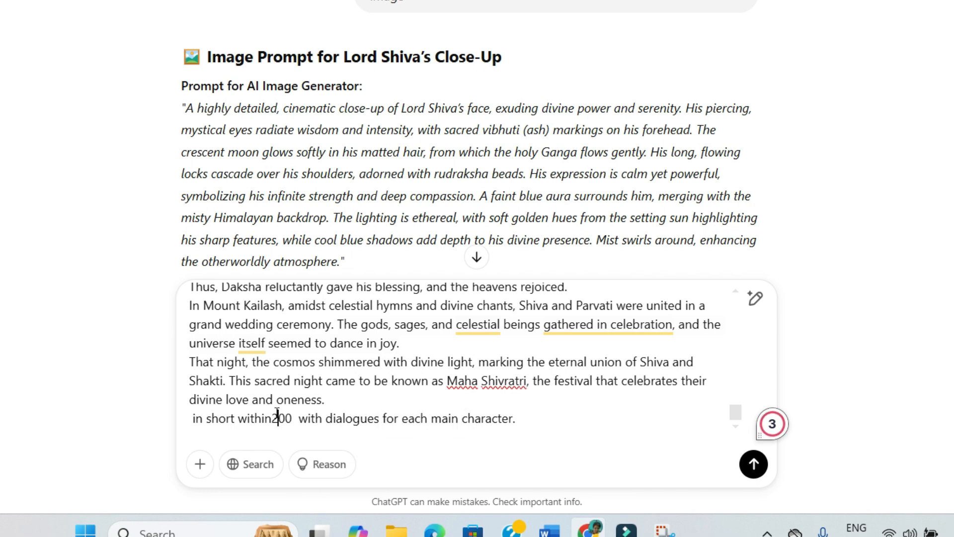
left_click(753, 464)
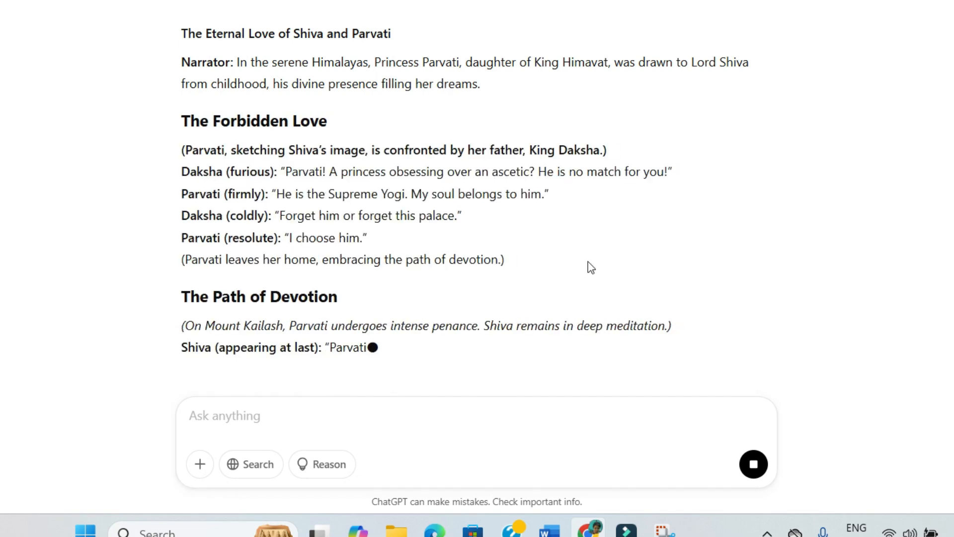
Step: Copy the 3rd Image Prompt from the Word document, paste it into the ChatGPT message and select its character name and description placeholder
scroll(576, 262, "up", 10)
scroll(572, 262, "up", 15)
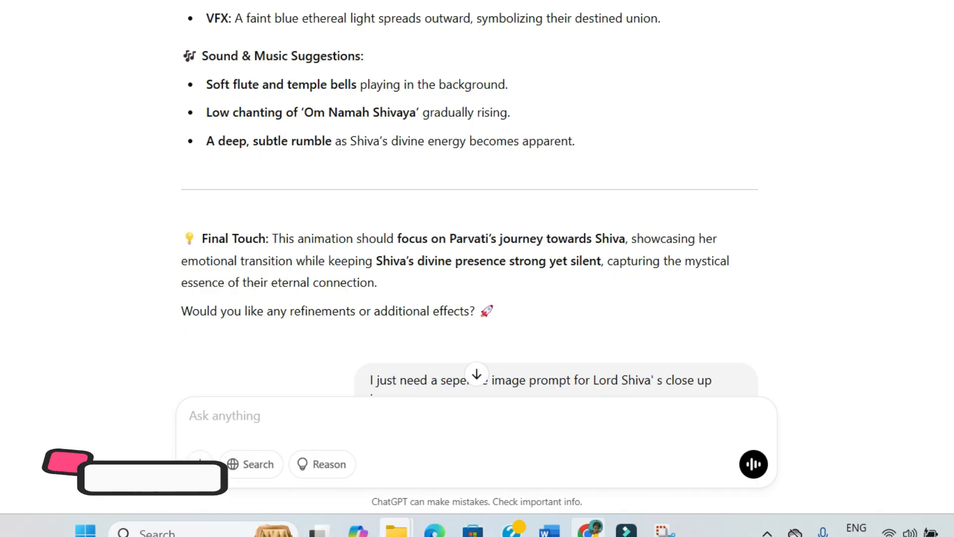
left_click(549, 529)
scroll(437, 318, "down", 10)
scroll(531, 334, "down", 1)
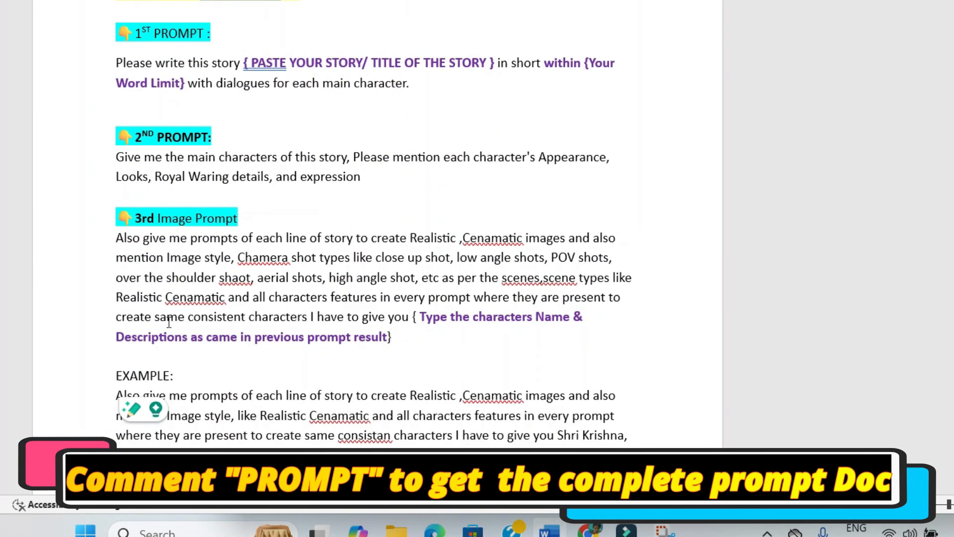
left_click_drag(117, 237, 396, 337)
key("ctrl+c")
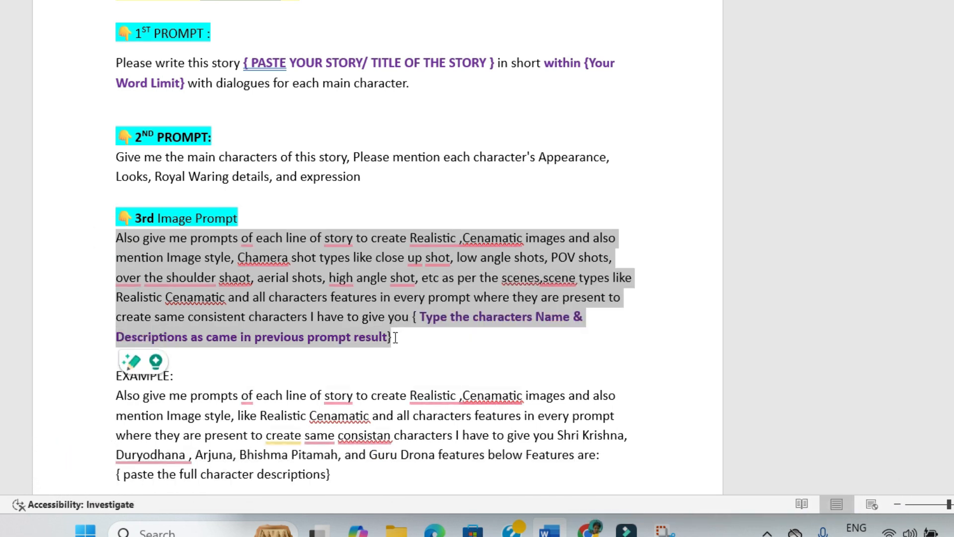
key("alt+Tab")
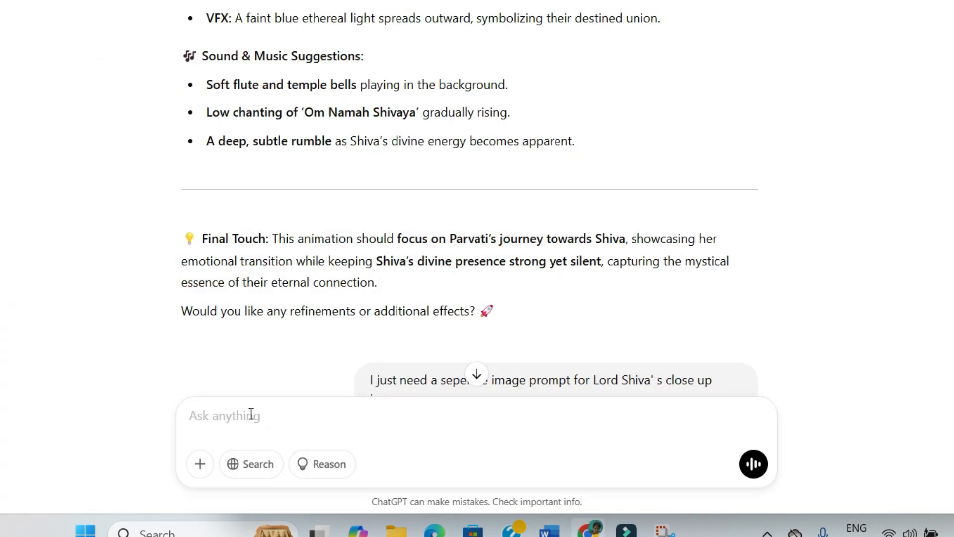
key("ctrl+v")
left_click_drag(284, 419, 705, 422)
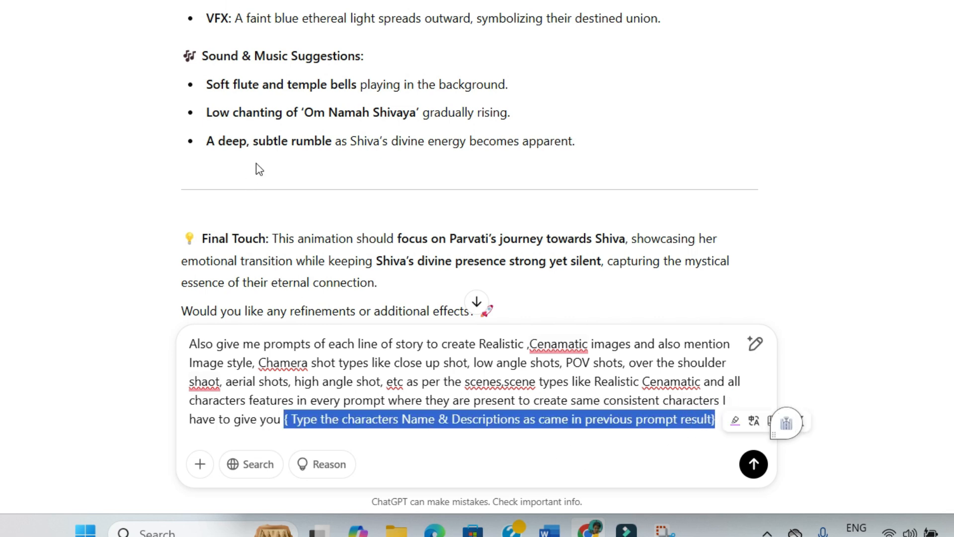
Step: Look through the earlier conversation for the previous image prompt request with its full character descriptions and the resulting image prompts
scroll(259, 168, "up", 5)
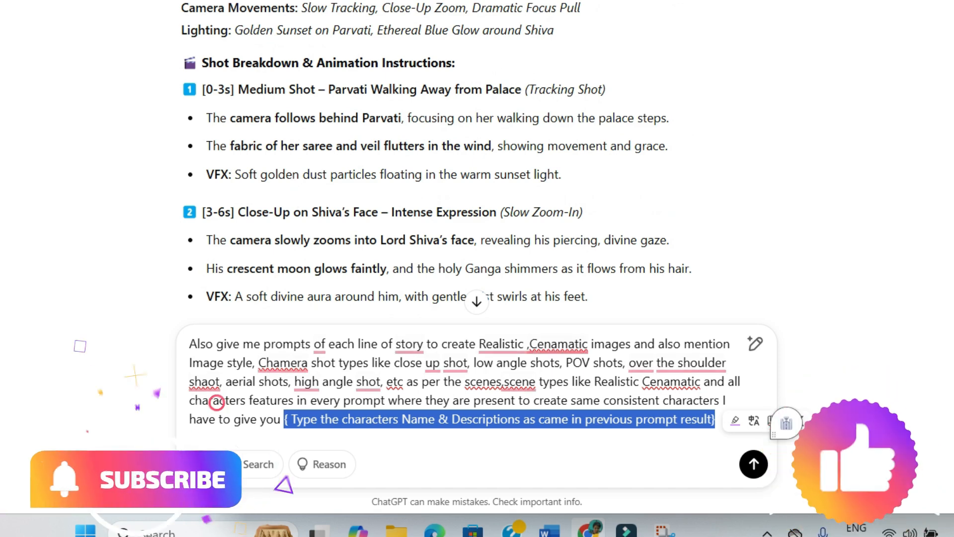
scroll(785, 423, "up", 14)
scroll(785, 422, "down", 15)
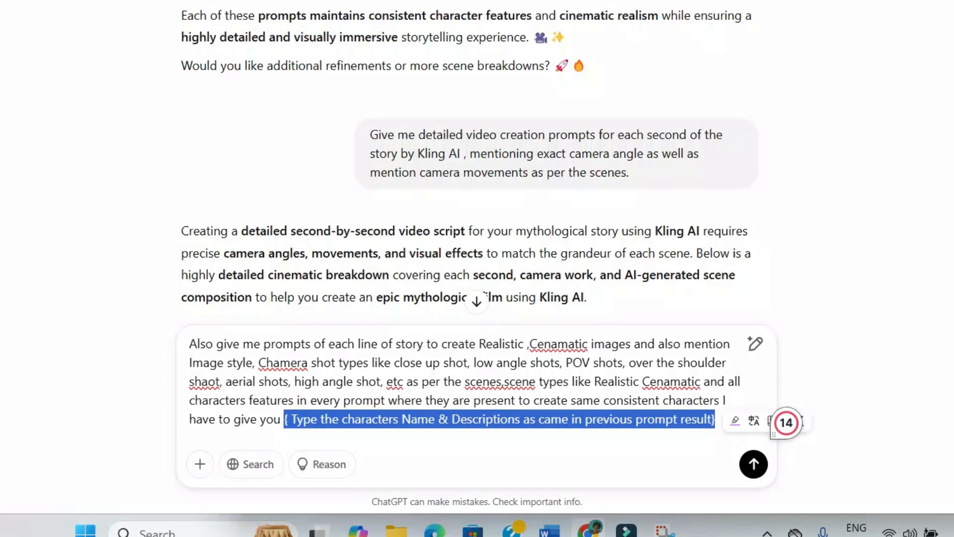
scroll(469, 187, "down", 15)
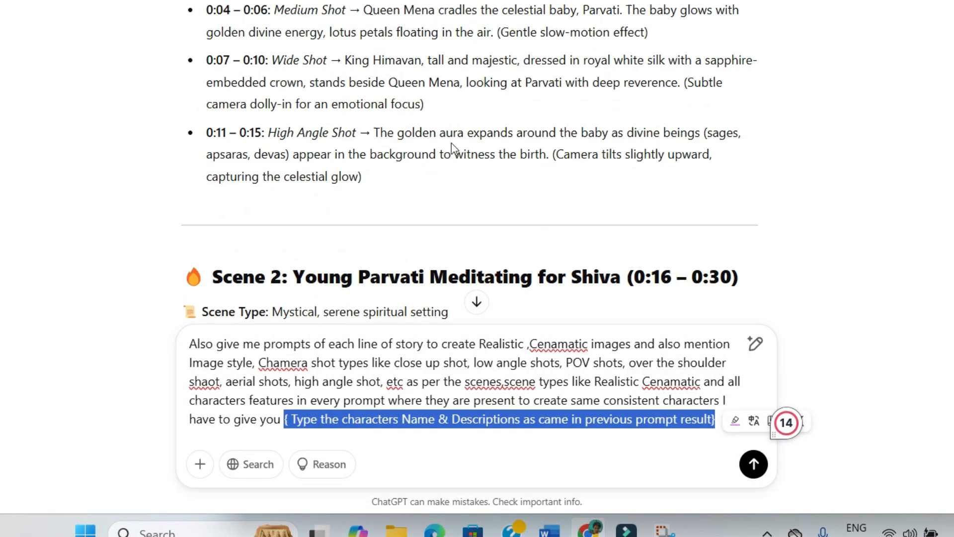
scroll(439, 159, "up", 15)
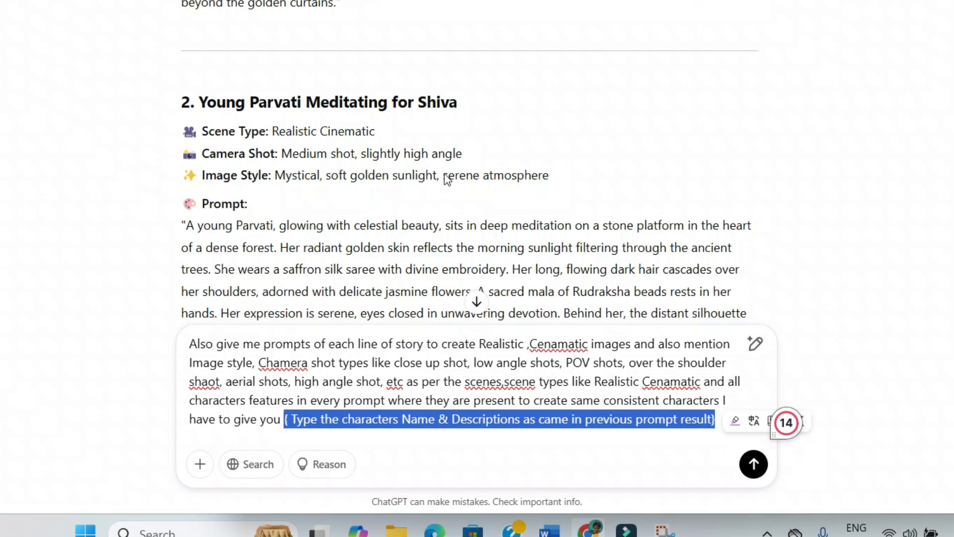
scroll(449, 178, "down", 8)
scroll(453, 178, "up", 10)
scroll(454, 178, "up", 15)
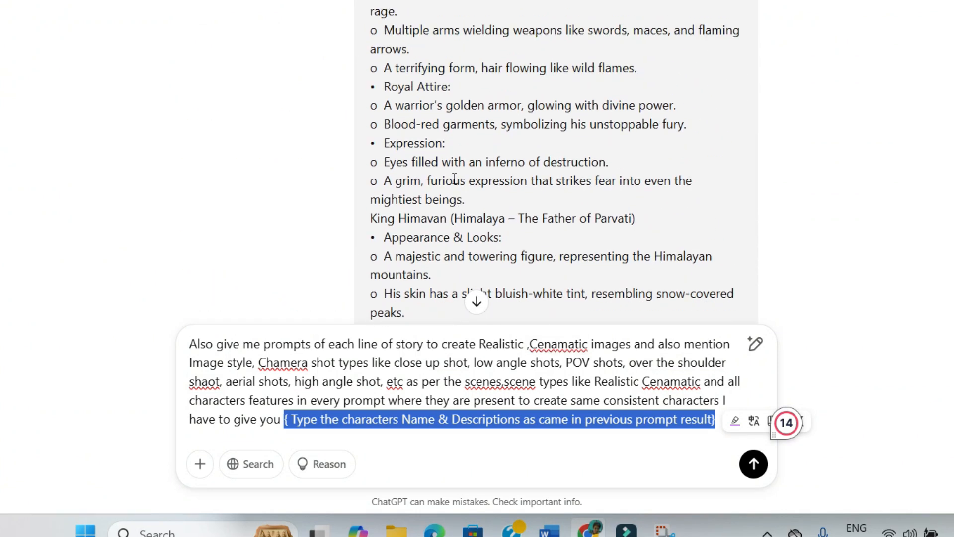
scroll(454, 178, "up", 15)
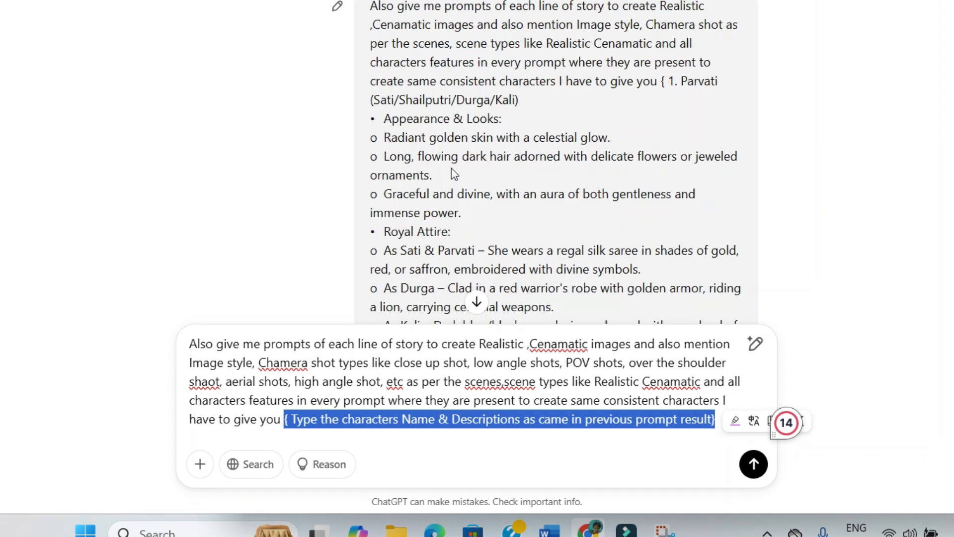
scroll(452, 164, "down", 10)
scroll(452, 164, "up", 6)
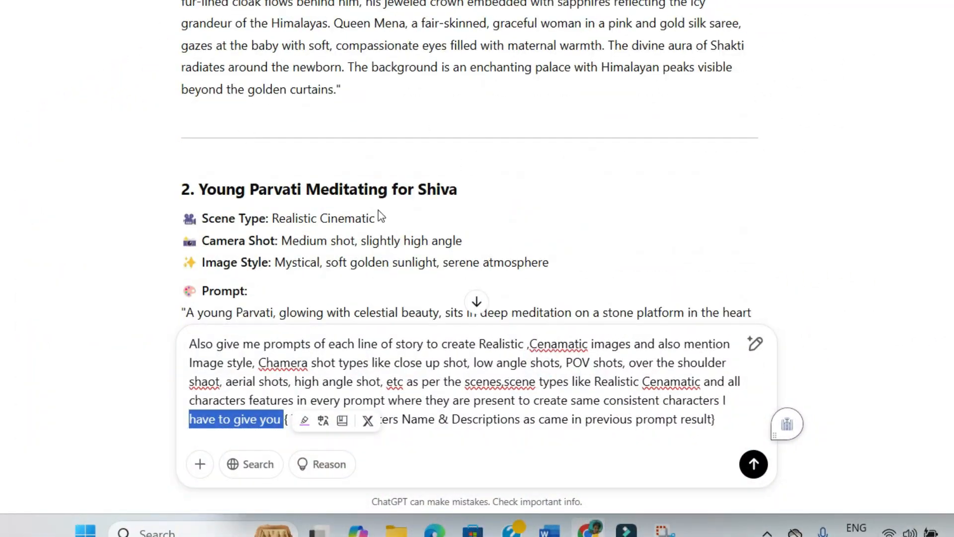
Step: Review the scene-by-scene image prompts, the Kling AI video prompts and the five-scene breakdown of the yagya confrontation
scroll(380, 209, "down", 20)
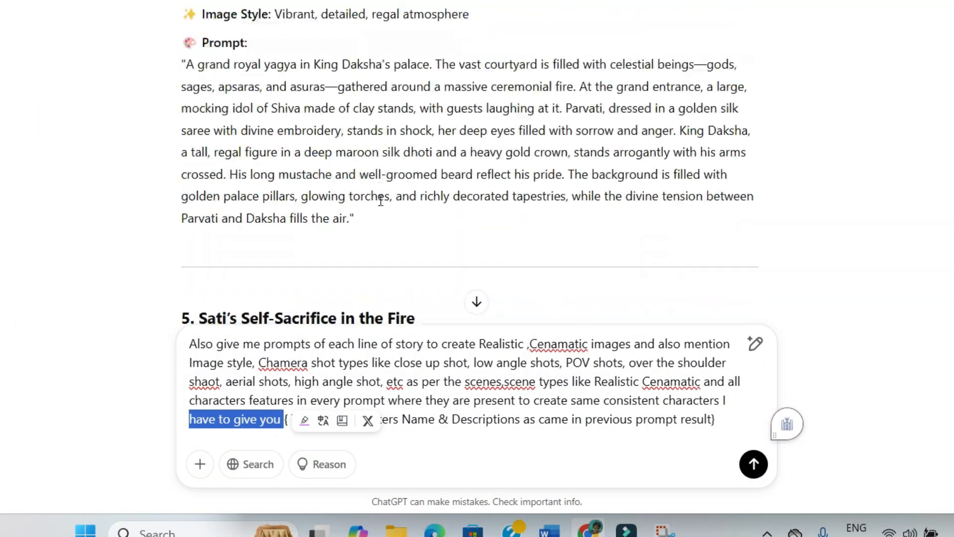
scroll(382, 193, "down", 20)
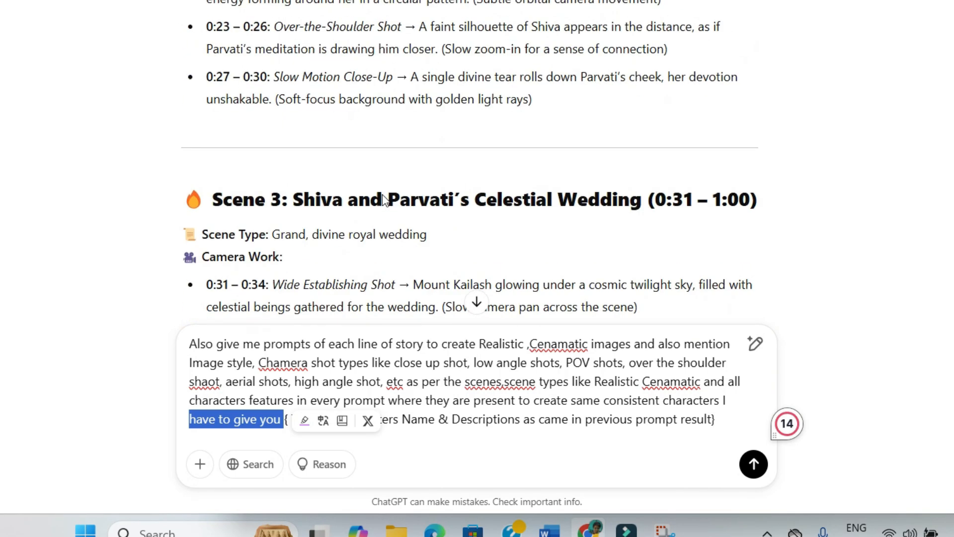
scroll(382, 194, "down", 20)
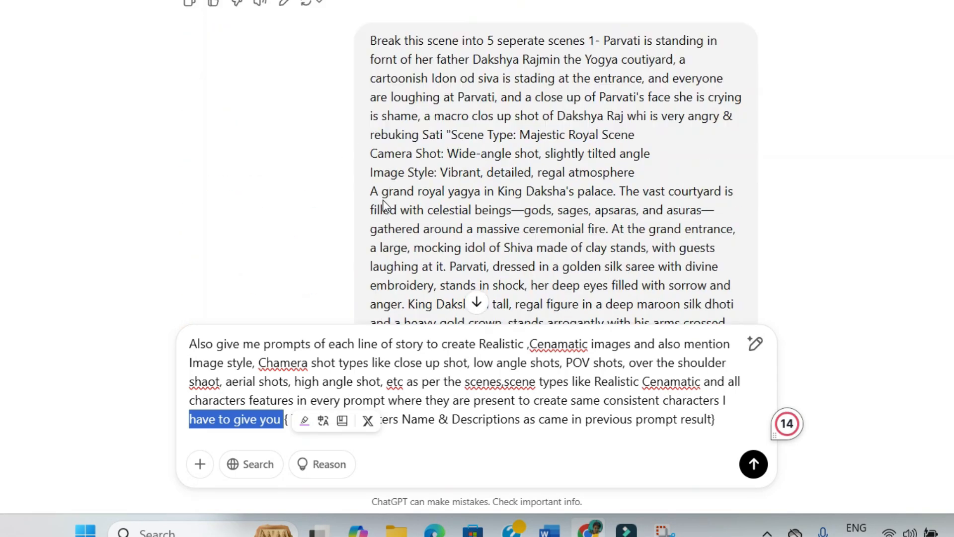
scroll(385, 198, "up", 5)
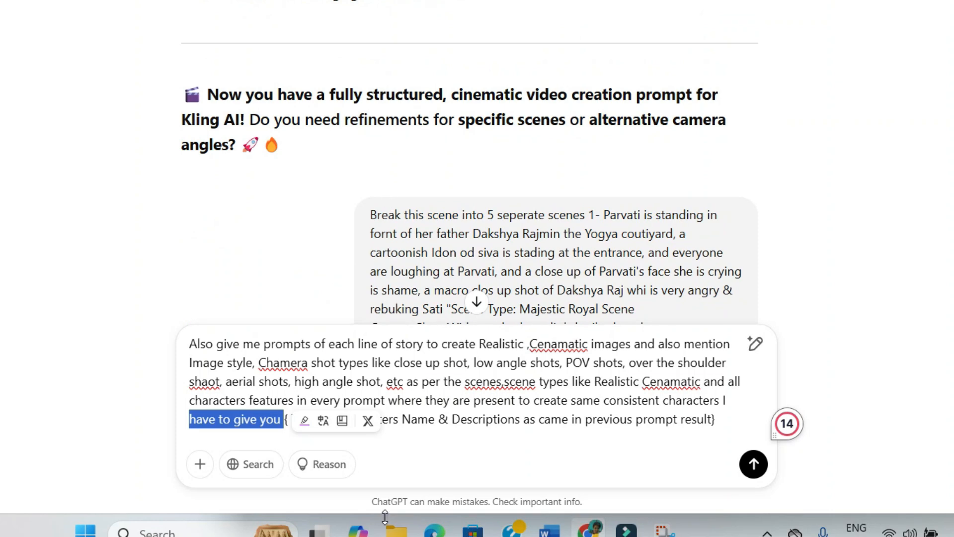
scroll(278, 184, "down", 10)
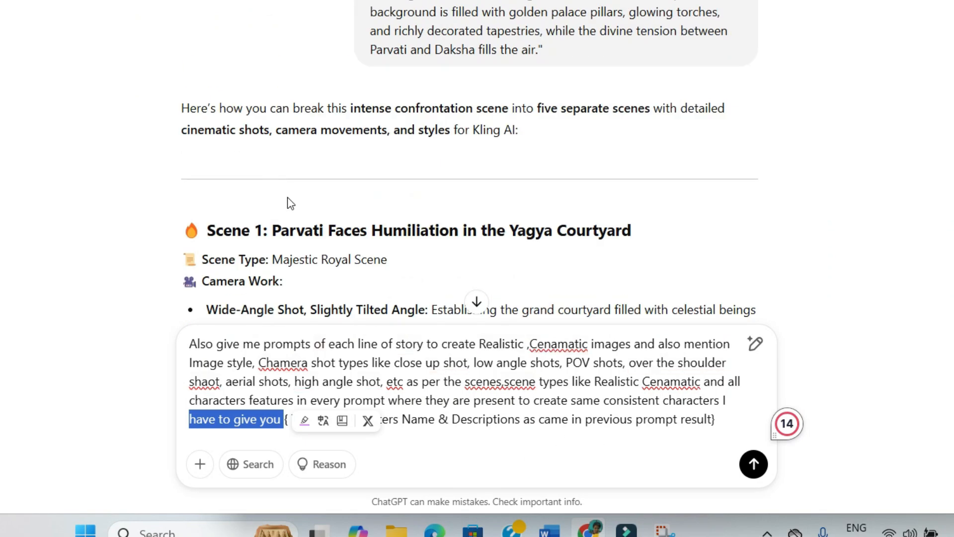
scroll(294, 204, "down", 9)
scroll(311, 201, "down", 20)
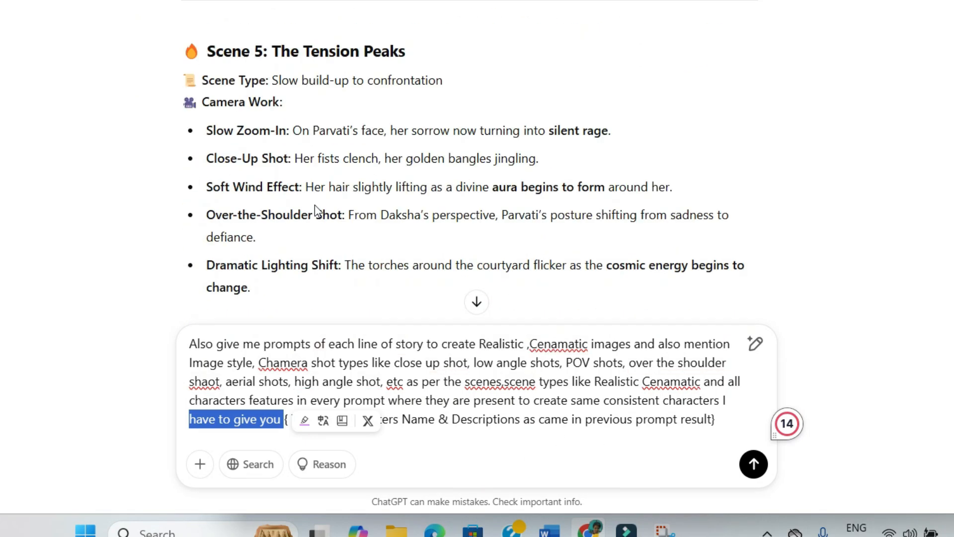
scroll(334, 243, "down", 7)
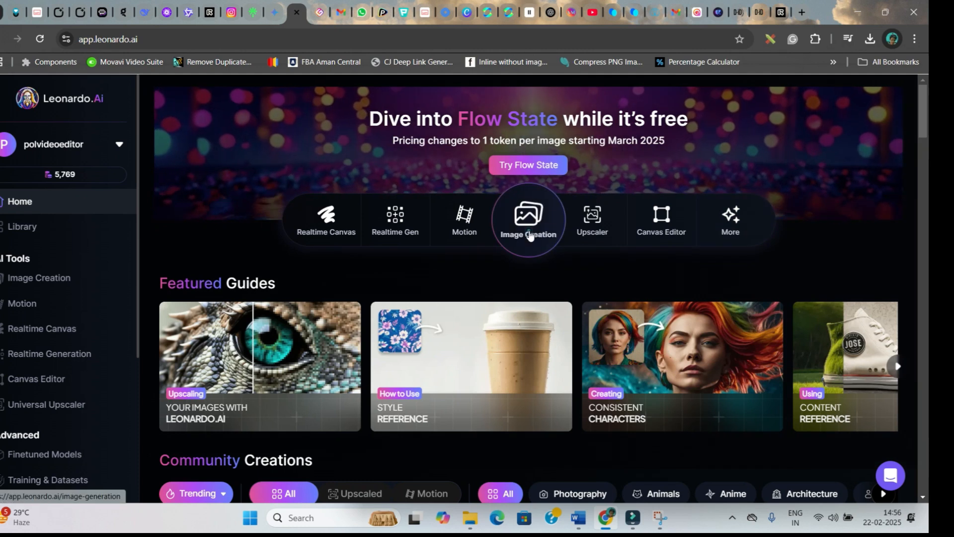
Step: Open Image Creation in Leonardo.Ai and review the available models and presets and the image generation settings
left_click(529, 235)
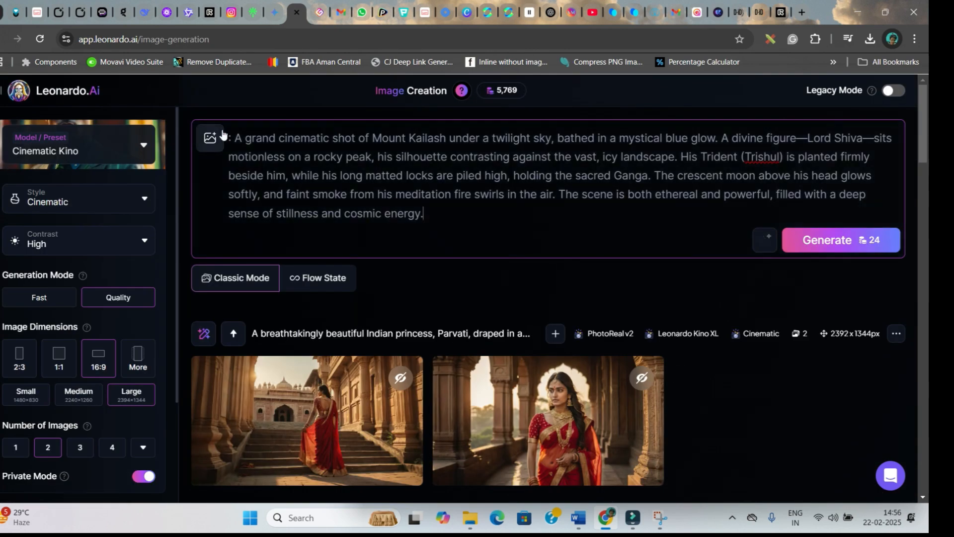
left_click(47, 148)
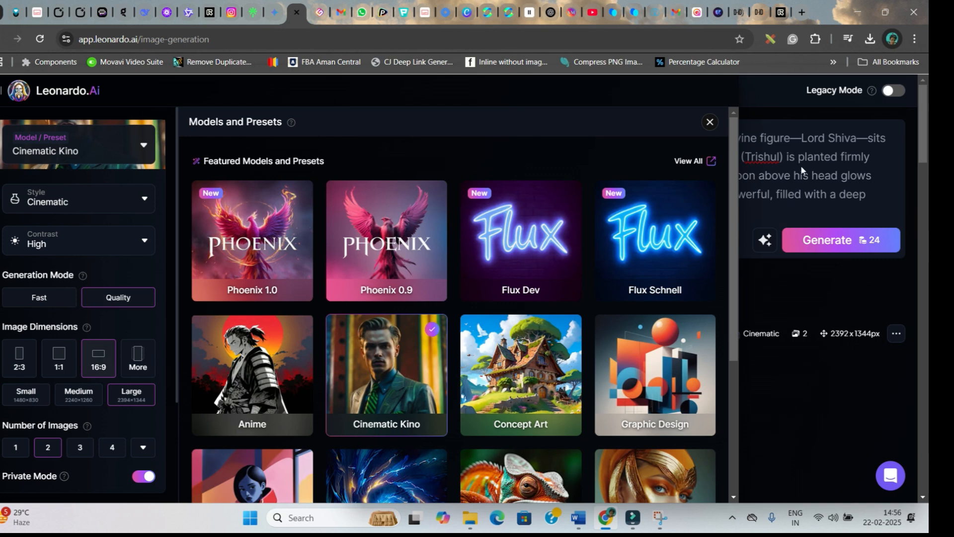
left_click(705, 121)
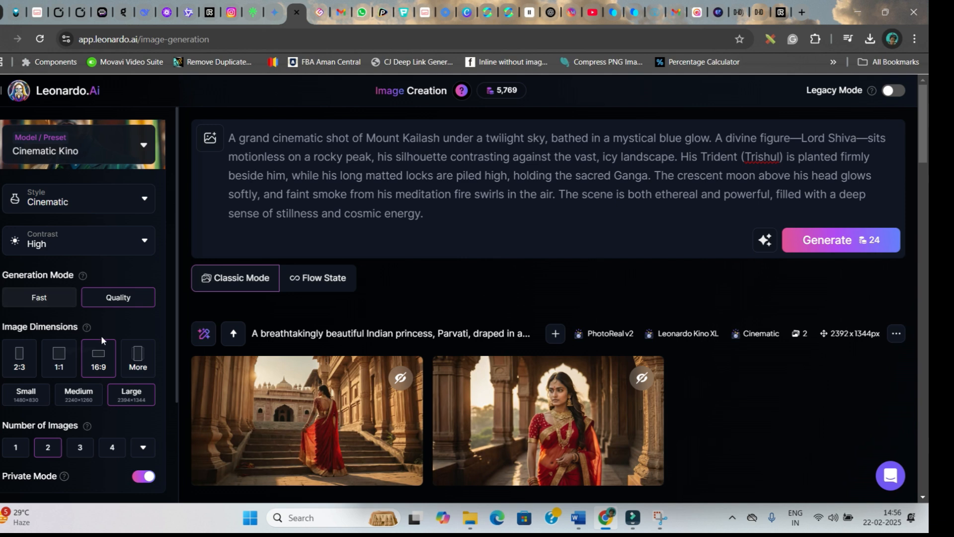
scroll(101, 335, "down", 3)
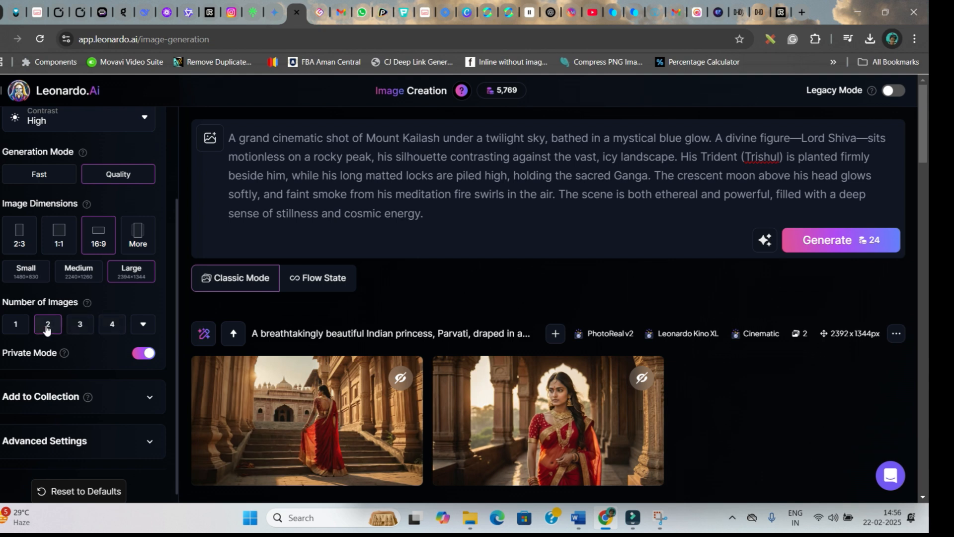
scroll(219, 144, "down", 2)
Step: Add the uploaded portrait of the smiling man in a dark suit as a Character Reference for the Mount Kailash prompt
left_click(219, 144)
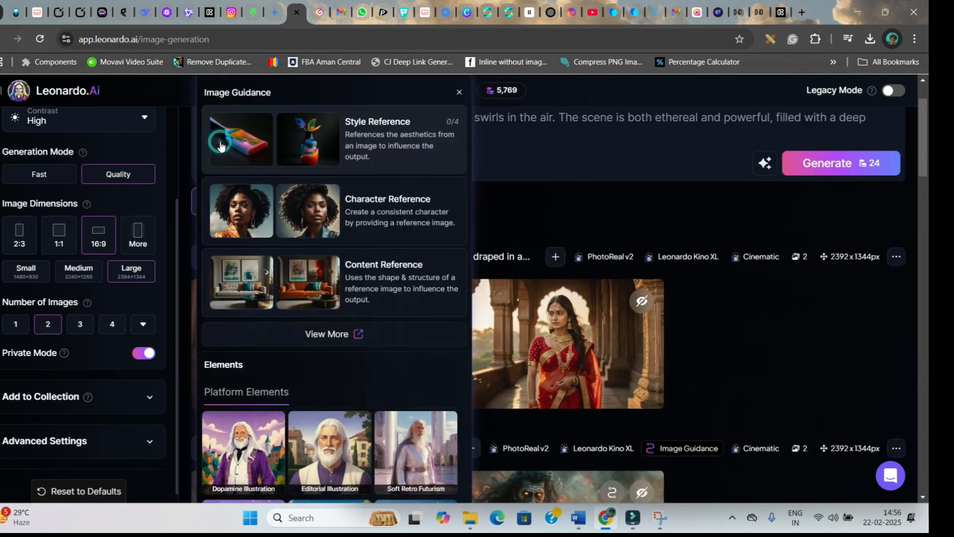
left_click(287, 198)
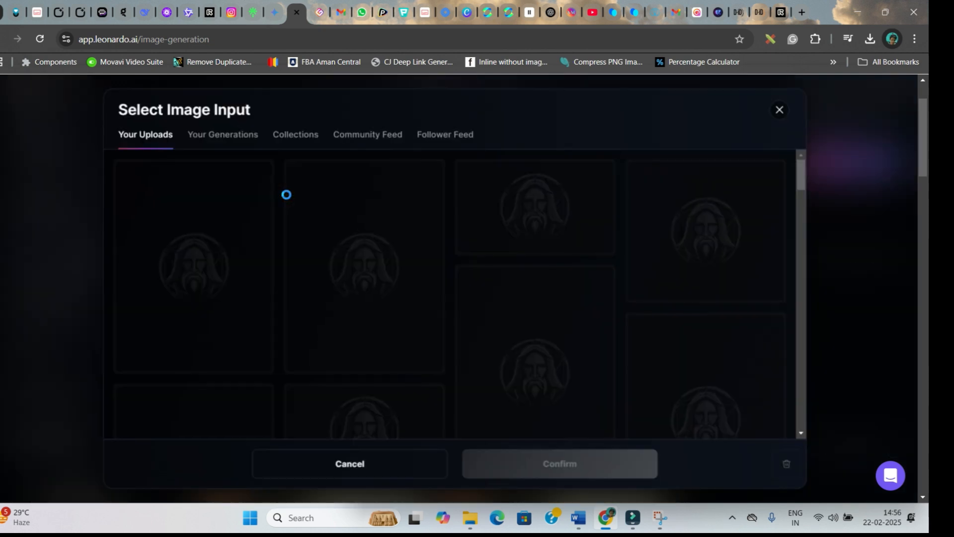
left_click(362, 366)
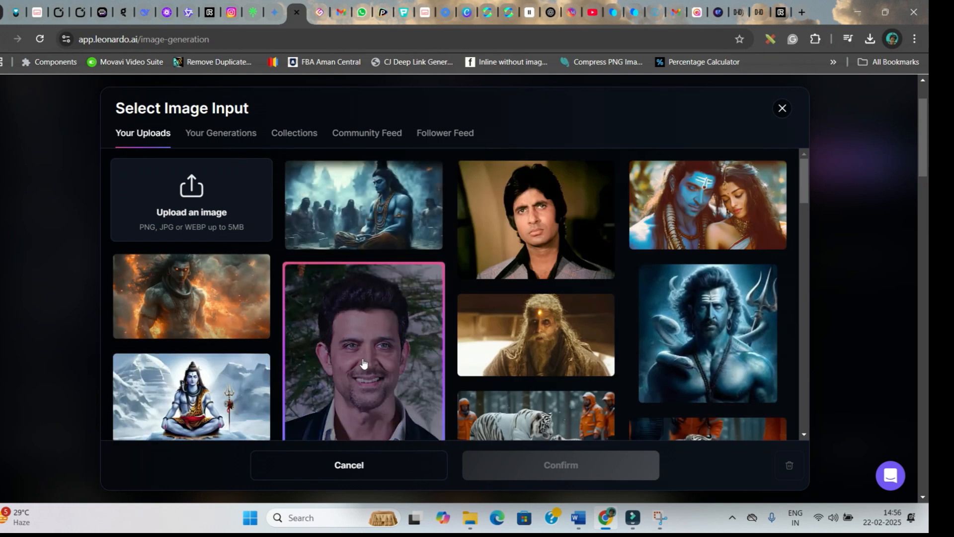
left_click(571, 467)
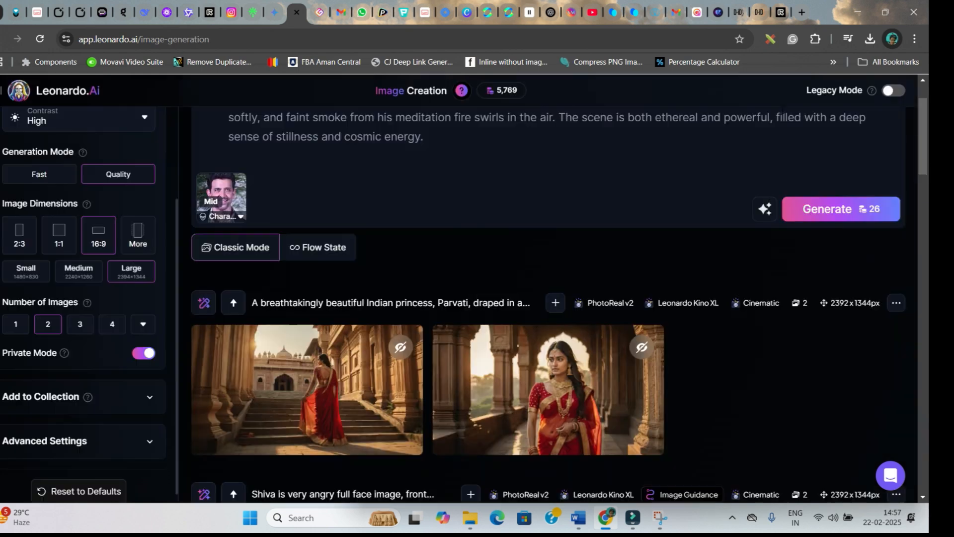
Step: Set the character reference strength to High and generate the Mount Kailash images
scroll(220, 195, "up", 2)
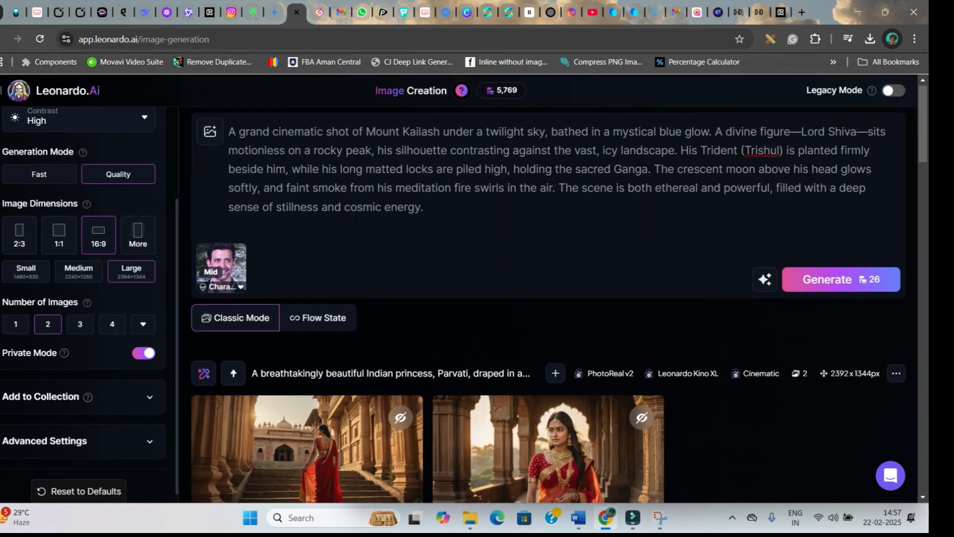
left_click(240, 293)
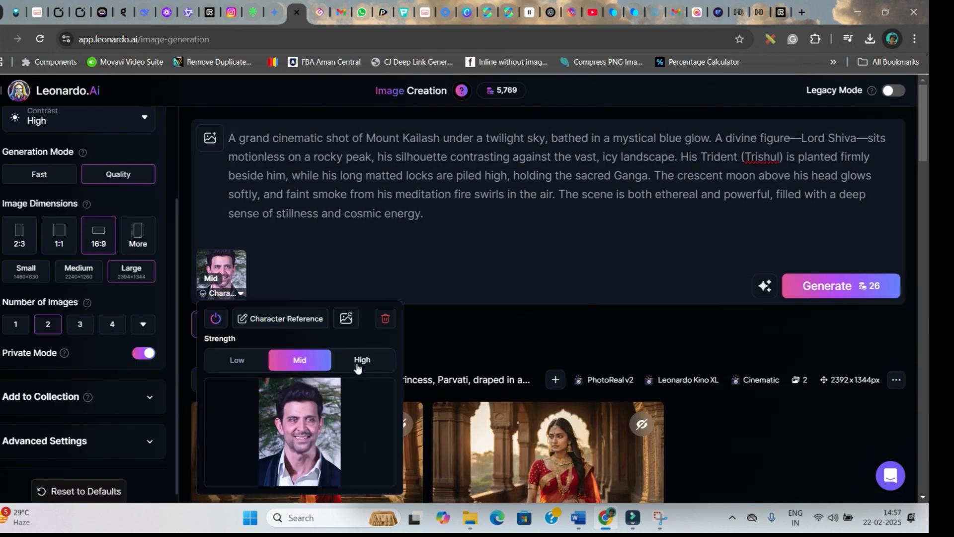
left_click(361, 361)
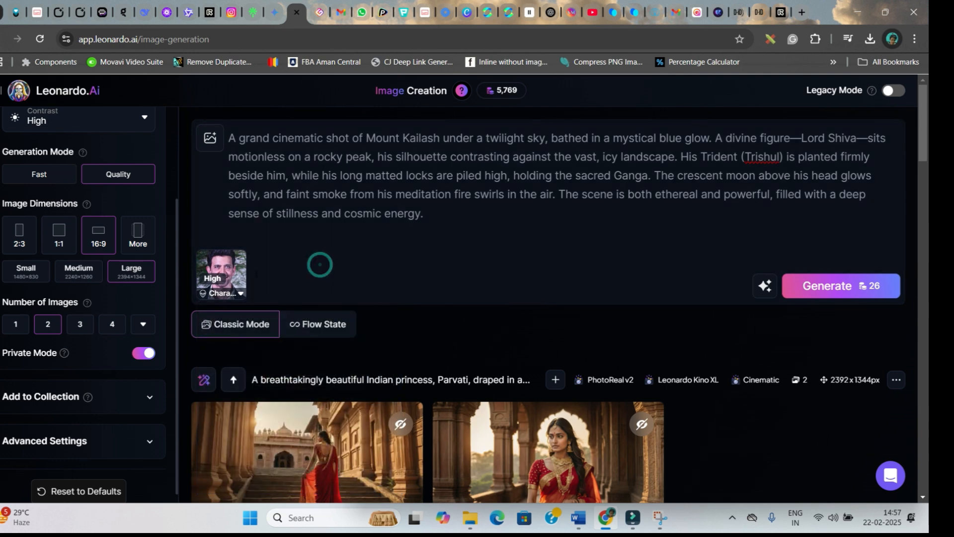
left_click(878, 287)
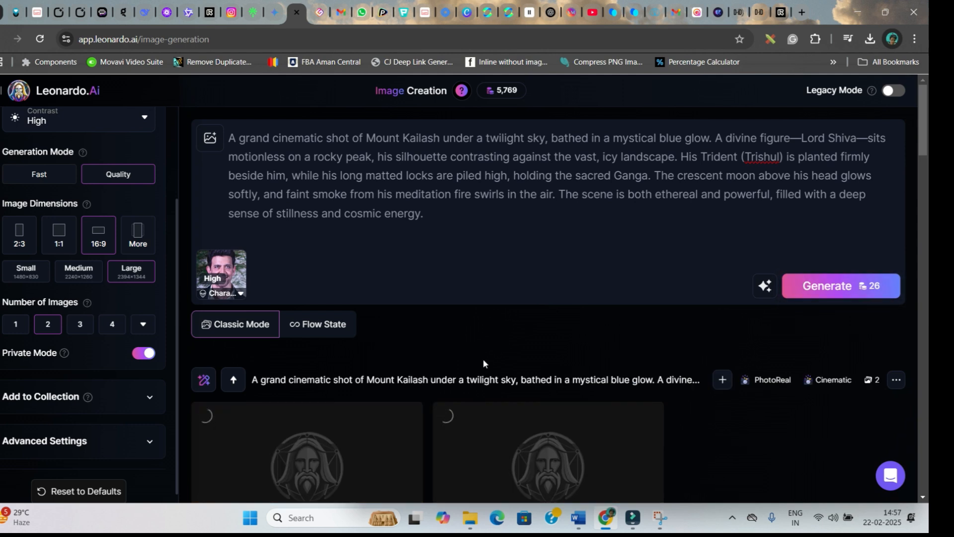
Step: Review the earlier Shiva and Parvati generations, including an enlarged preview of Parvati in the pillared palace corridor
scroll(483, 363, "down", 3)
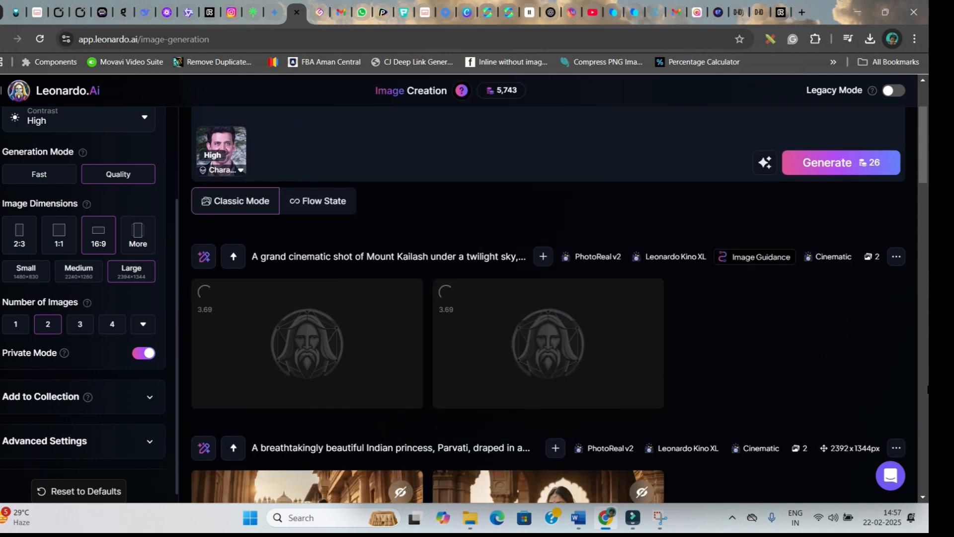
scroll(521, 396, "down", 15)
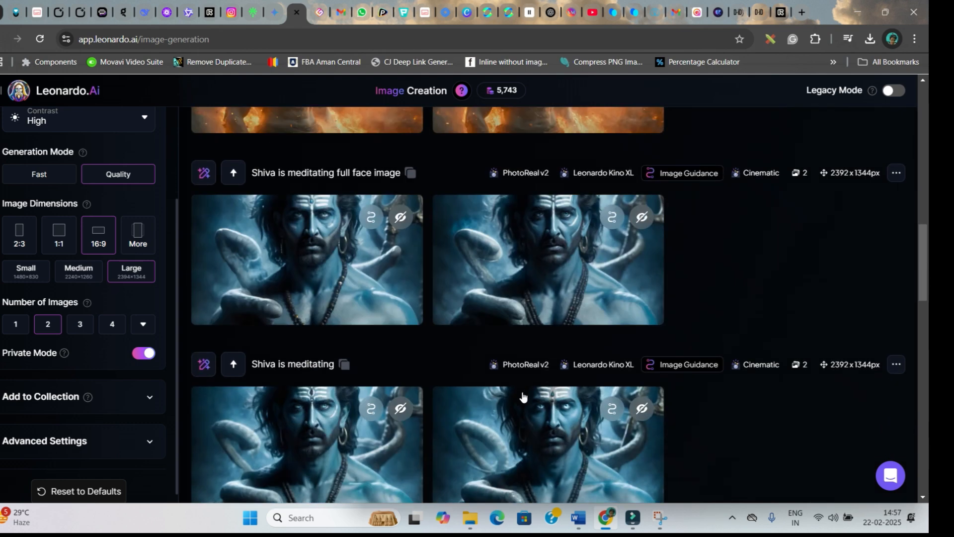
scroll(526, 395, "down", 10)
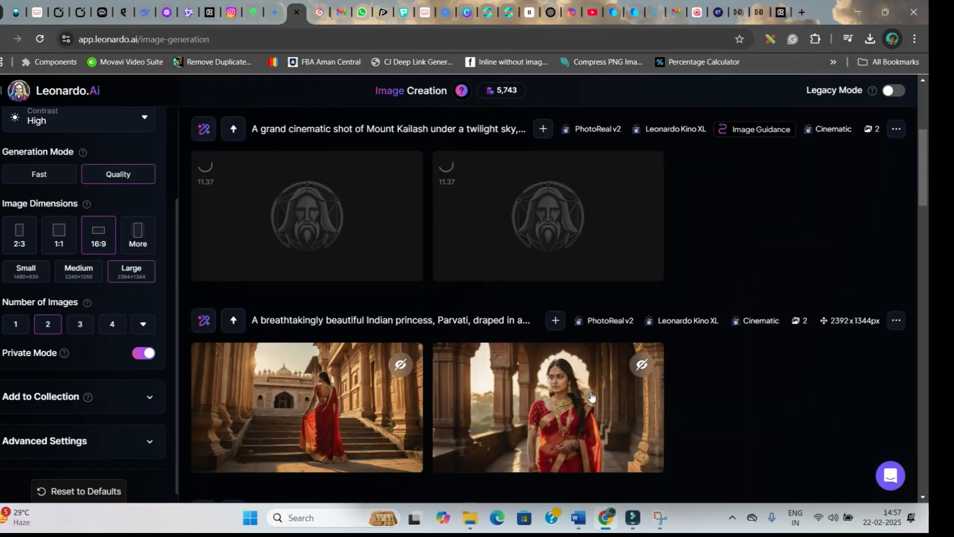
scroll(591, 397, "up", 5)
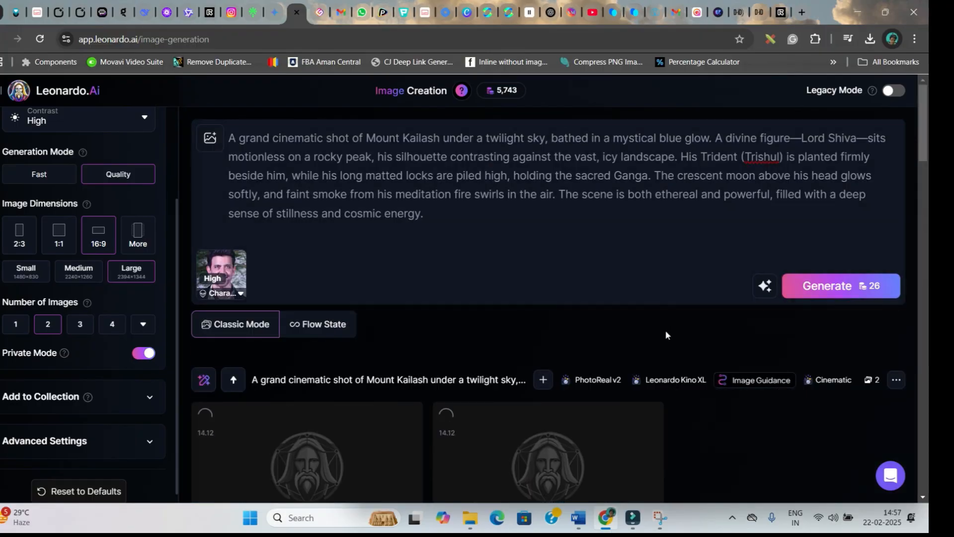
scroll(547, 298, "down", 7)
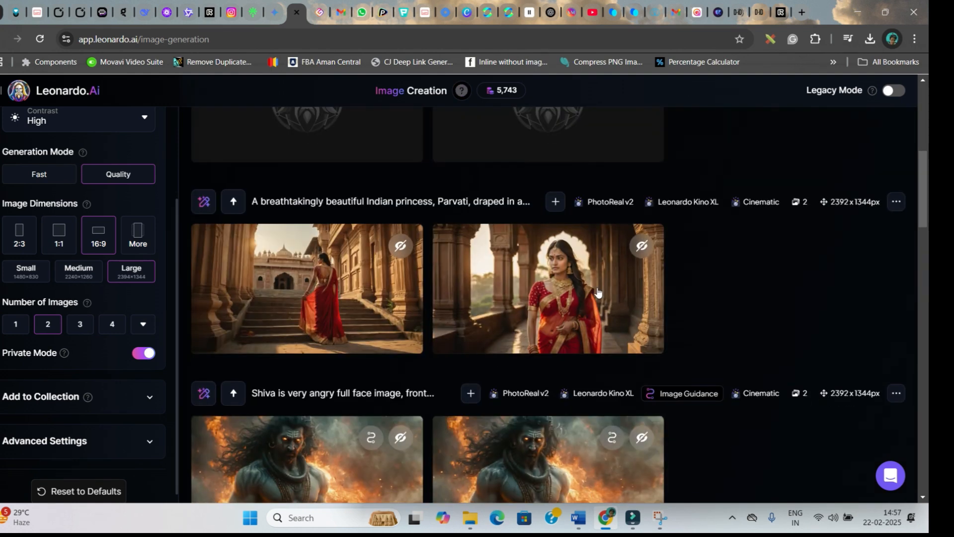
left_click(495, 344)
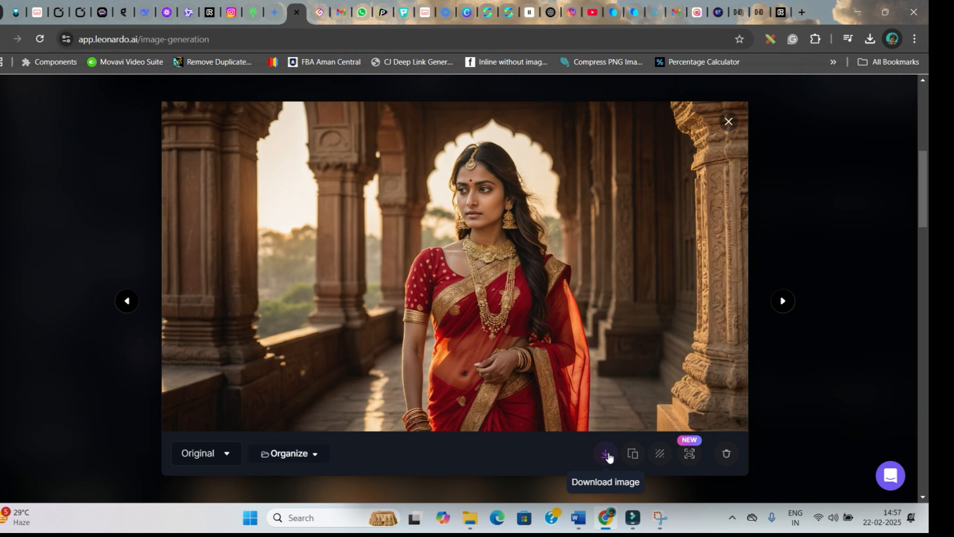
left_click(728, 122)
scroll(800, 347, "up", 7)
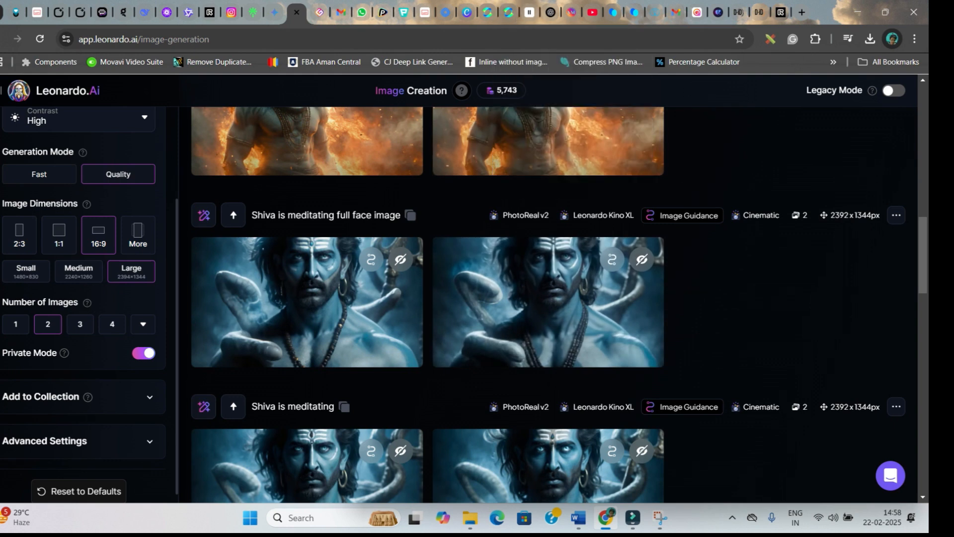
scroll(490, 258, "up", 1)
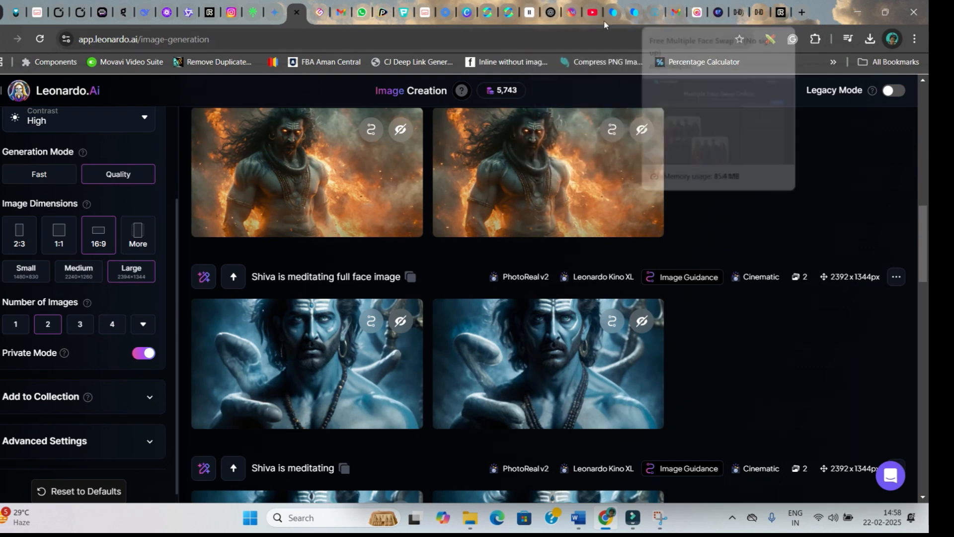
Step: Switch to the Word document and examine the 0:11 - 0:14 camera angle and movement notes just before Scene 3
key("alt+Tab")
scroll(536, 420, "down", 8)
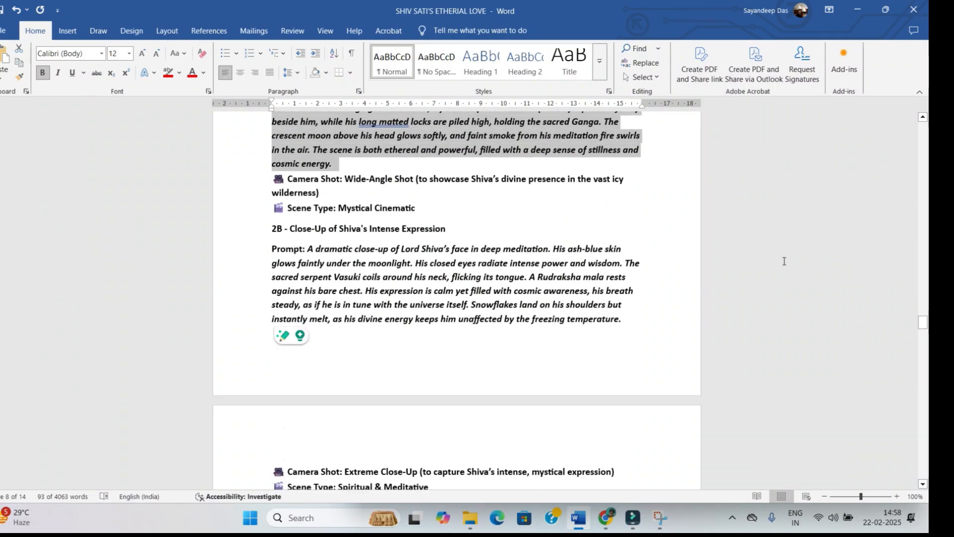
left_click_drag(921, 334, 923, 414)
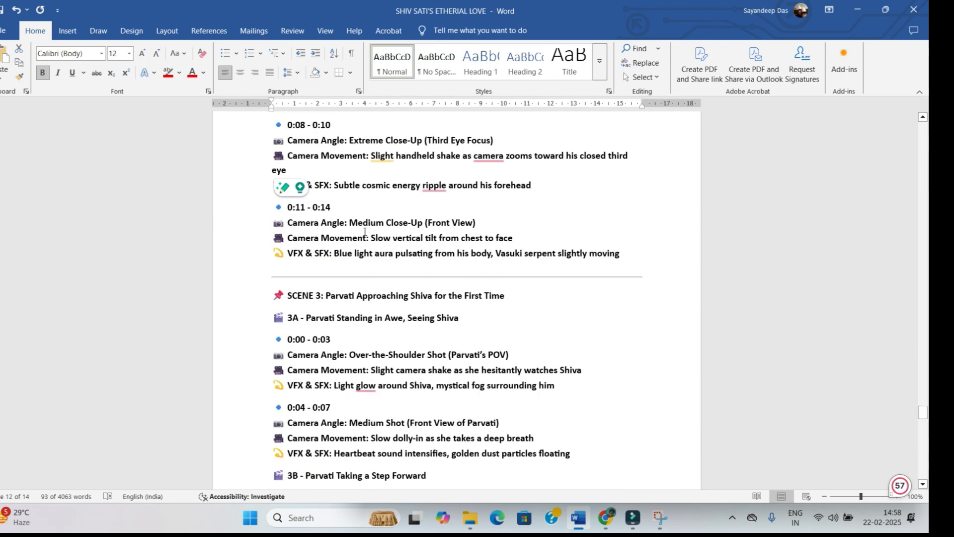
left_click_drag(292, 223, 381, 224)
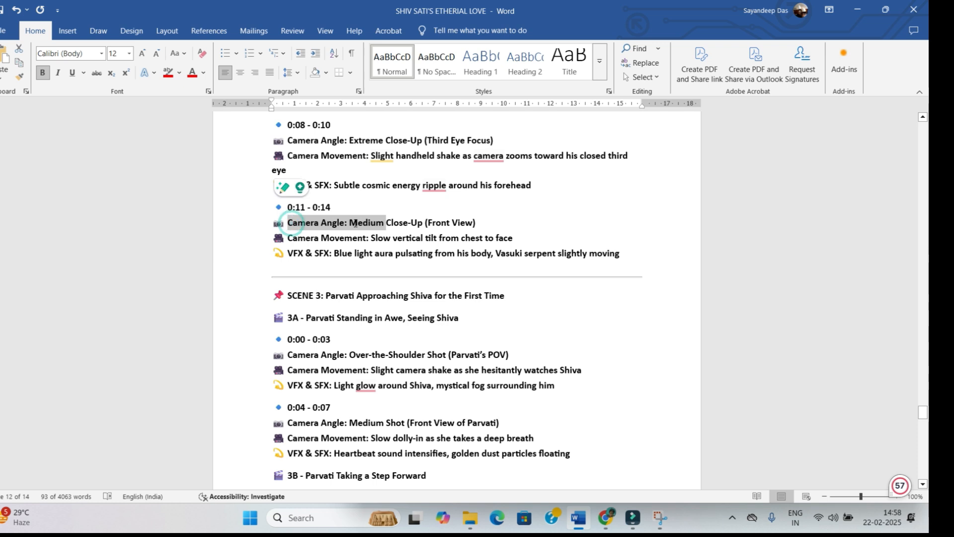
left_click(340, 251)
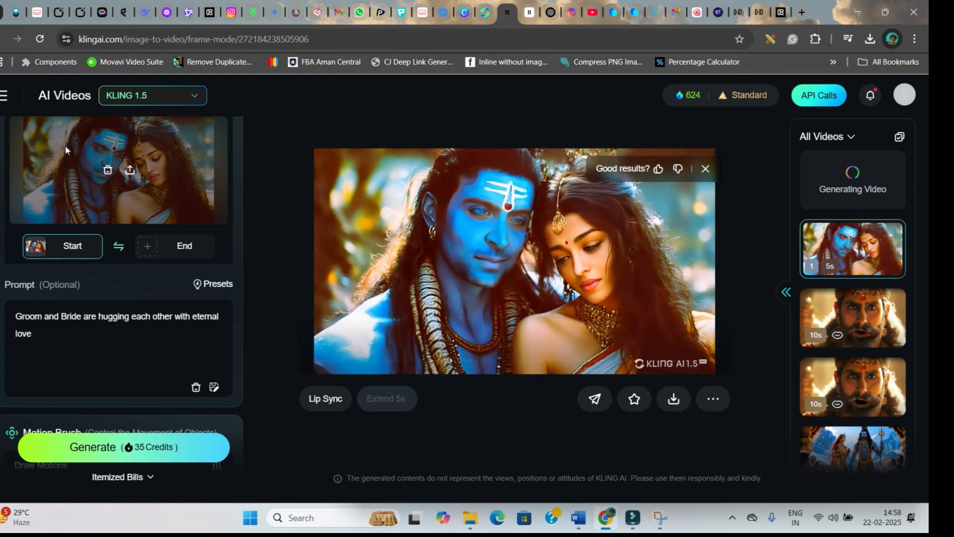
Step: Start a new Image to Video project in Frames mode in Kling AI's AI Videos
scroll(64, 145, "up", 3)
left_click(4, 95)
left_click(13, 139)
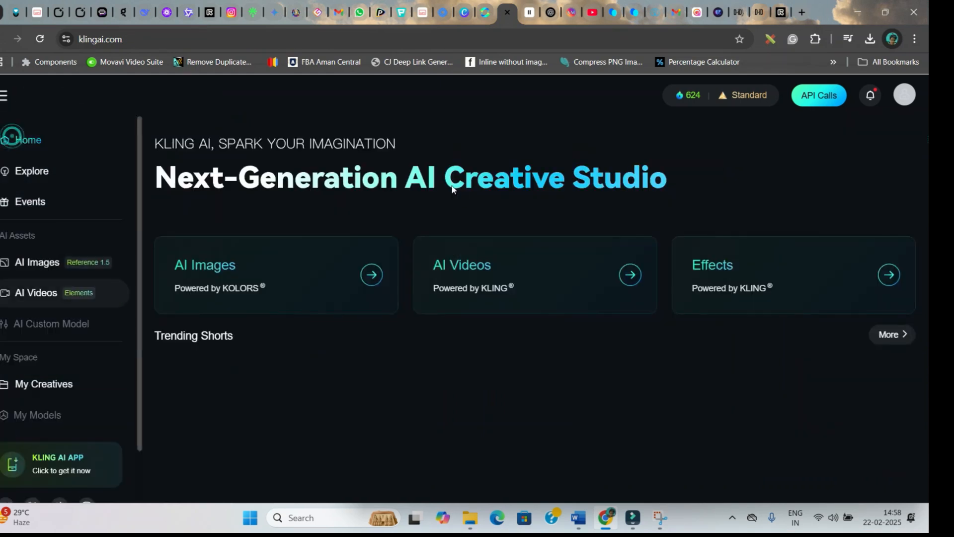
left_click(480, 273)
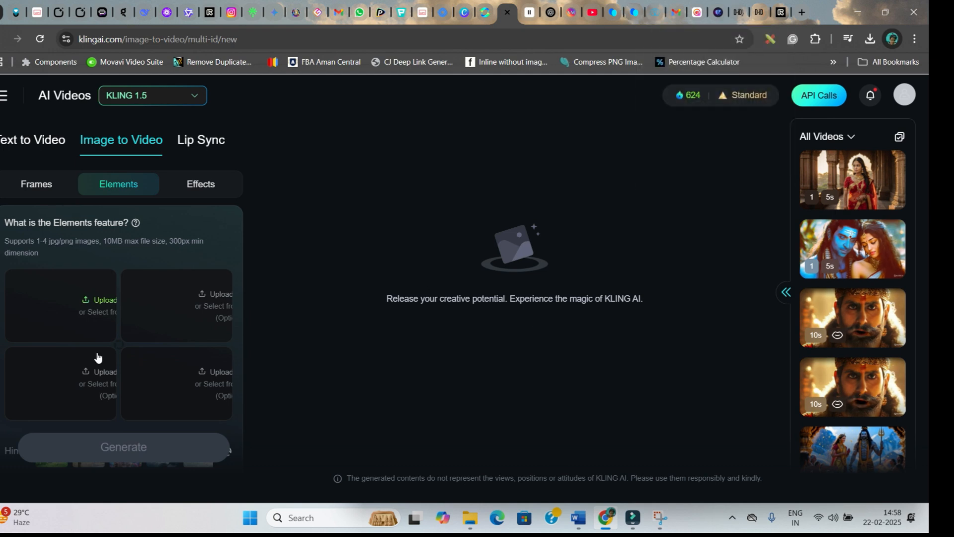
left_click(24, 186)
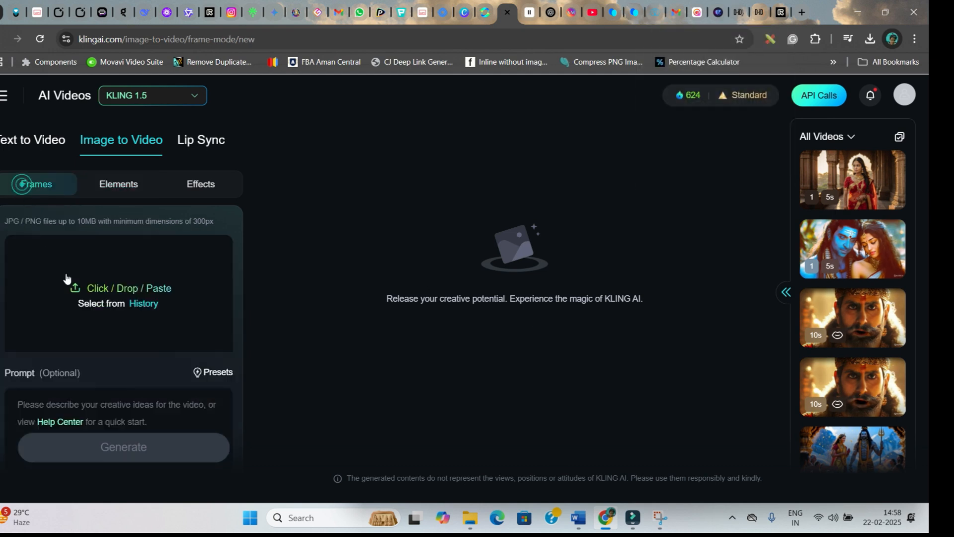
Step: Upload Leonardo_Kino_XL_A_breathtakingly_beautiful_Indian_princess_Pa_1 as the start frame and enter the prompt "Parvati is walking away from the palace, FPV shot"
left_click(98, 291)
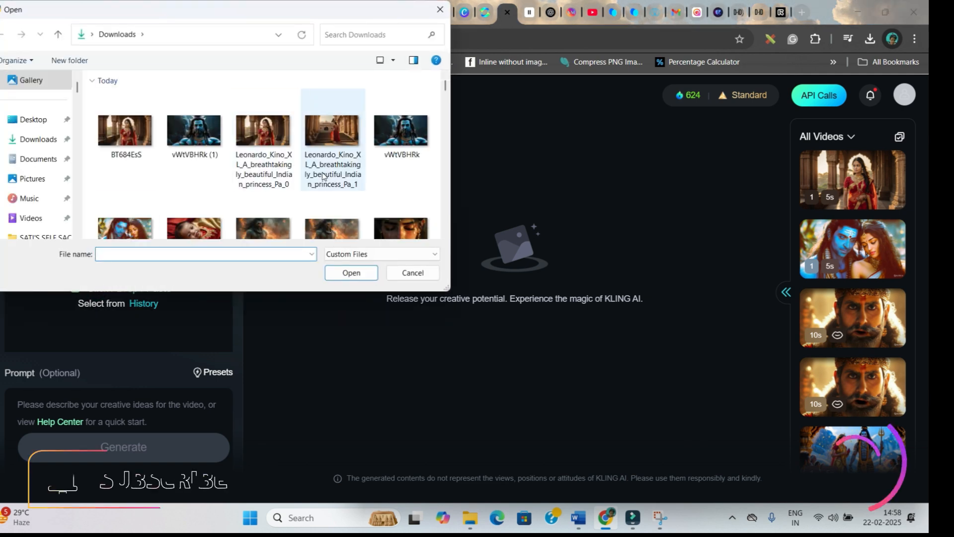
left_click(327, 173)
left_click(351, 273)
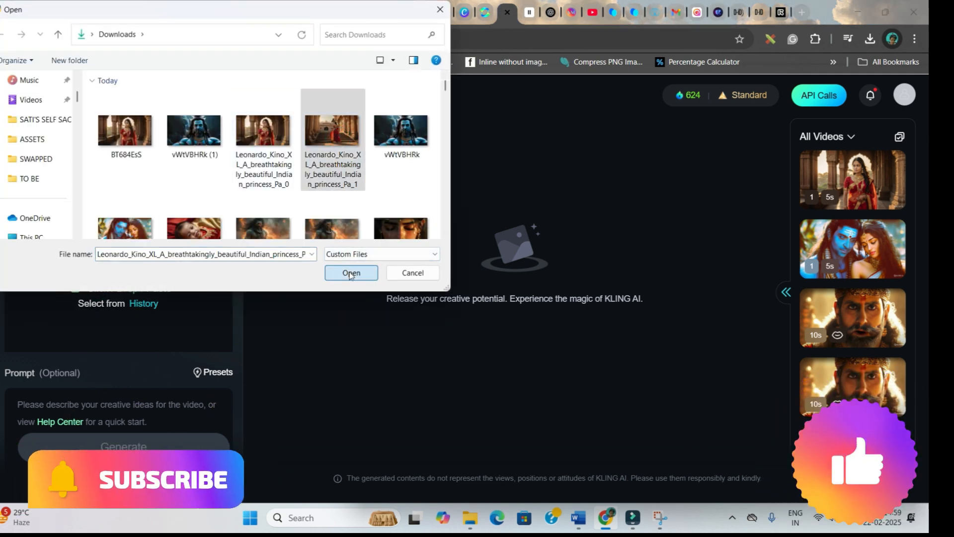
left_click(89, 327)
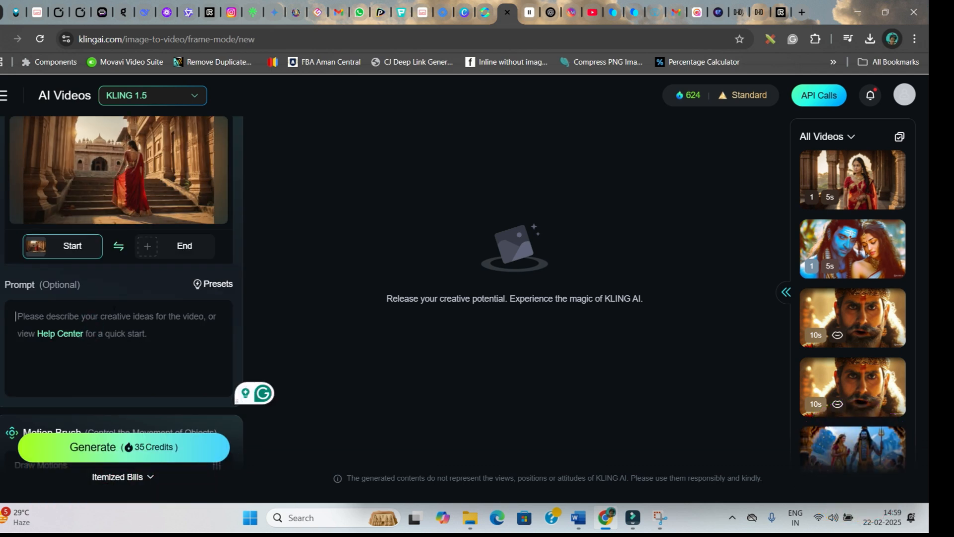
type("Parvati is walking away fr")
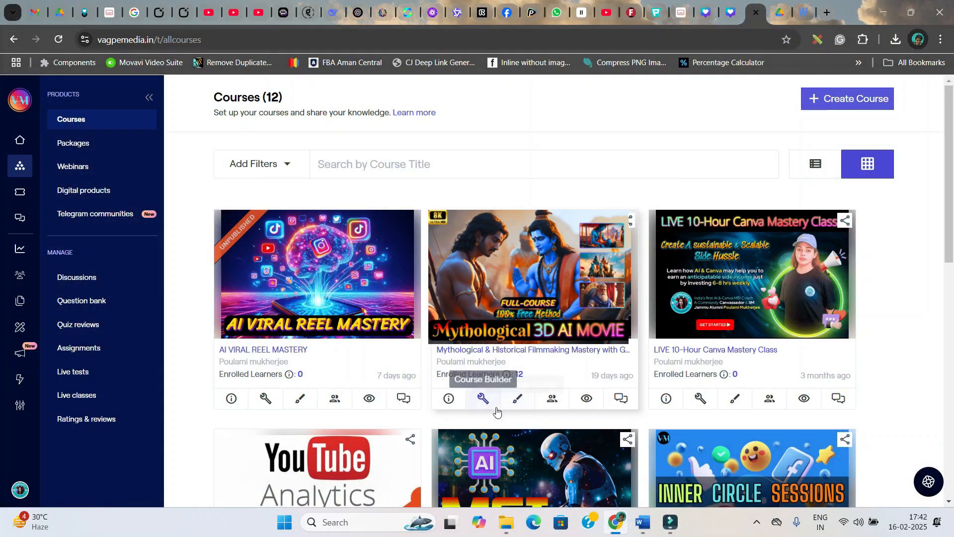
Step: Open the Mythological & Historical Filmmaking Mastery with Generative AI course in the course builder and review its chapters
left_click(485, 400)
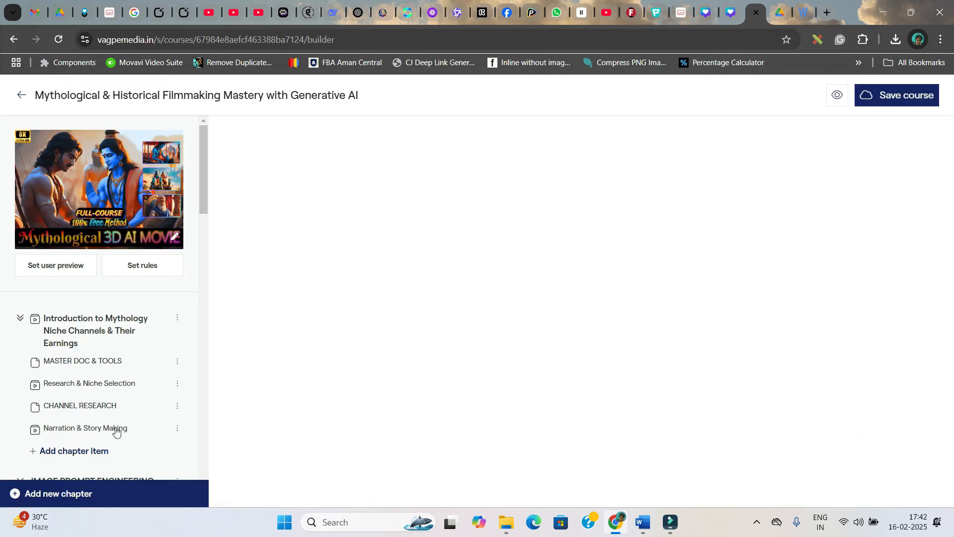
scroll(115, 432, "down", 10)
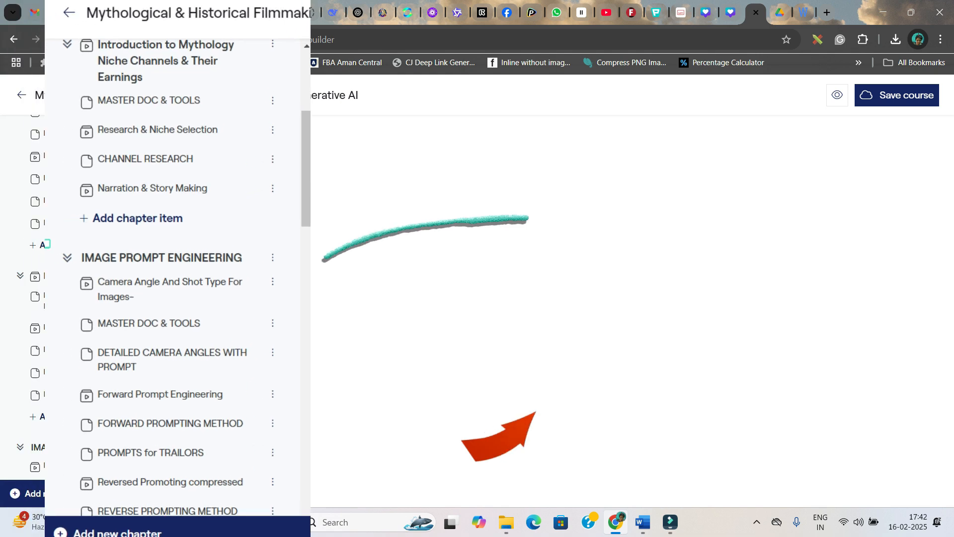
scroll(149, 380, "down", 3)
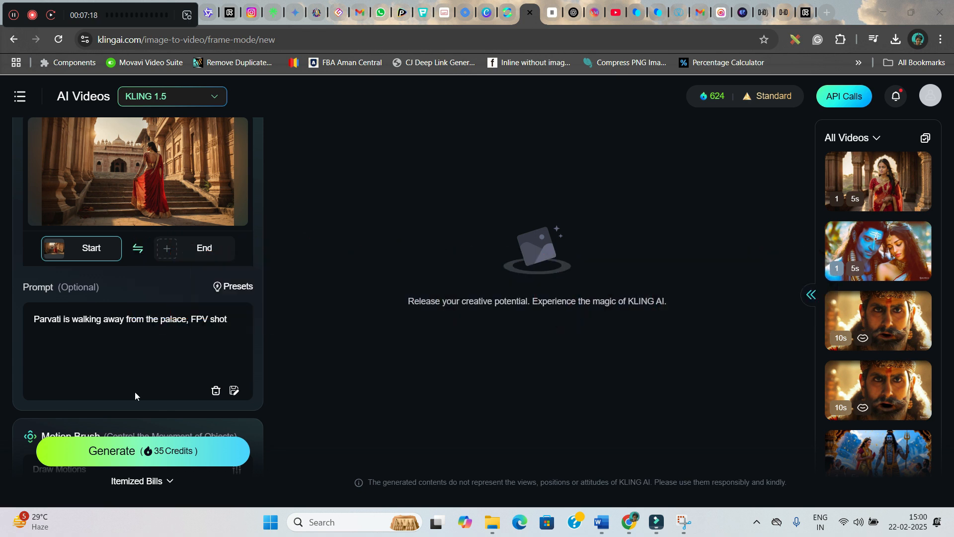
Step: Review the video generation settings and set the camera control to Zoom
scroll(124, 378, "down", 3)
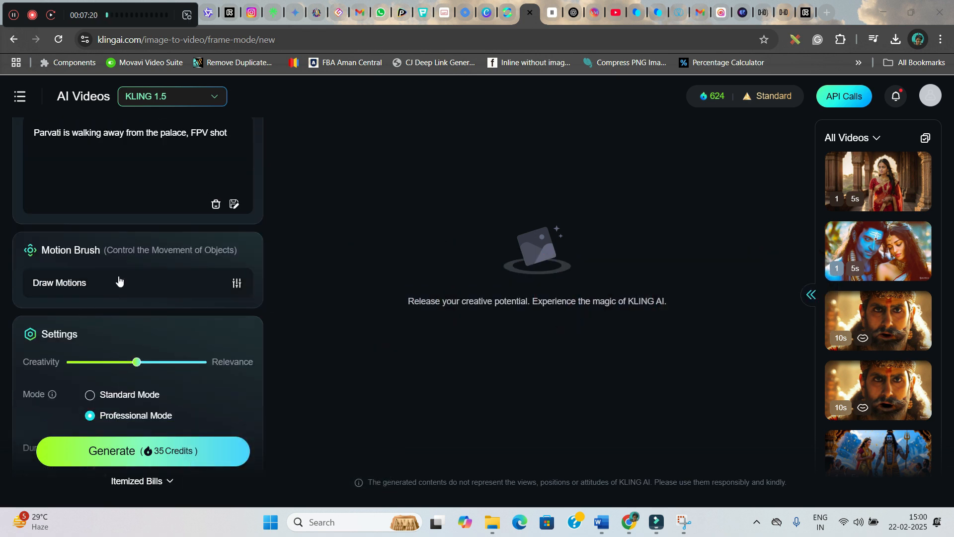
scroll(223, 311, "down", 4)
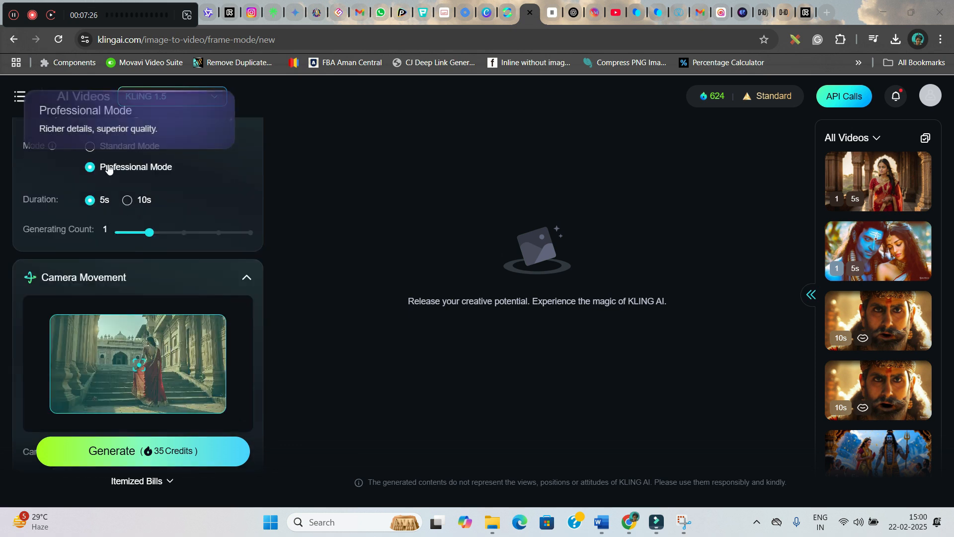
scroll(139, 278, "down", 1)
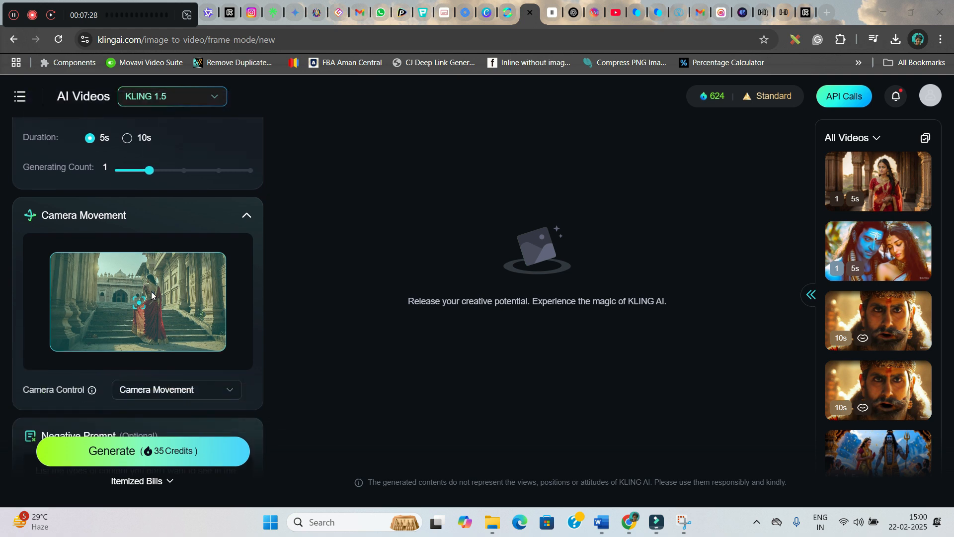
left_click(163, 393)
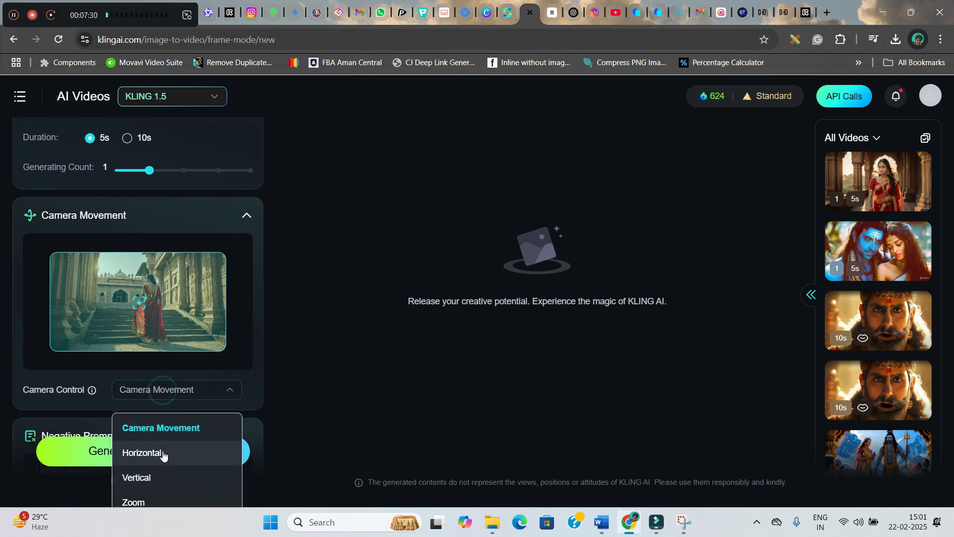
left_click(151, 499)
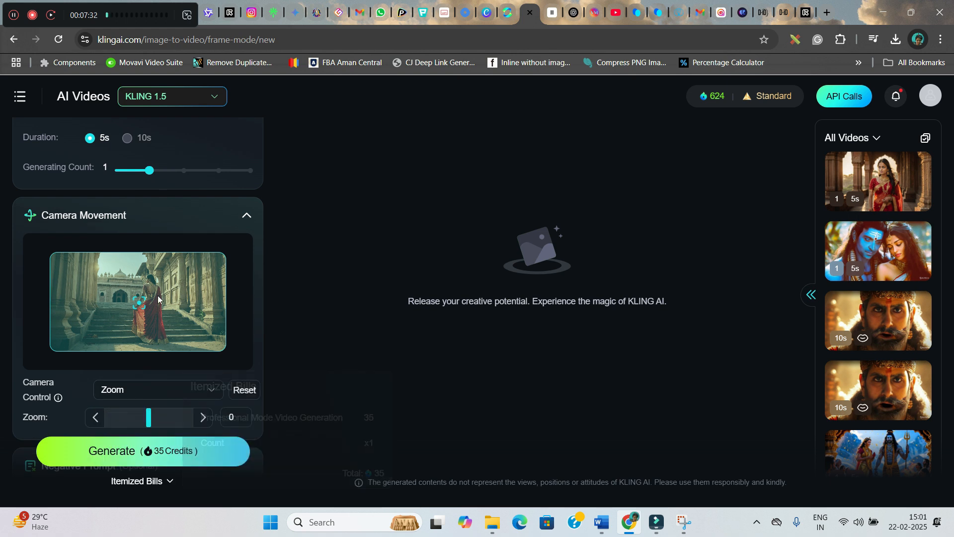
Step: Set the camera zoom to 9.9 and generate the video of Parvati walking away from the palace
left_click_drag(147, 418, 193, 419)
mouse_move(161, 450)
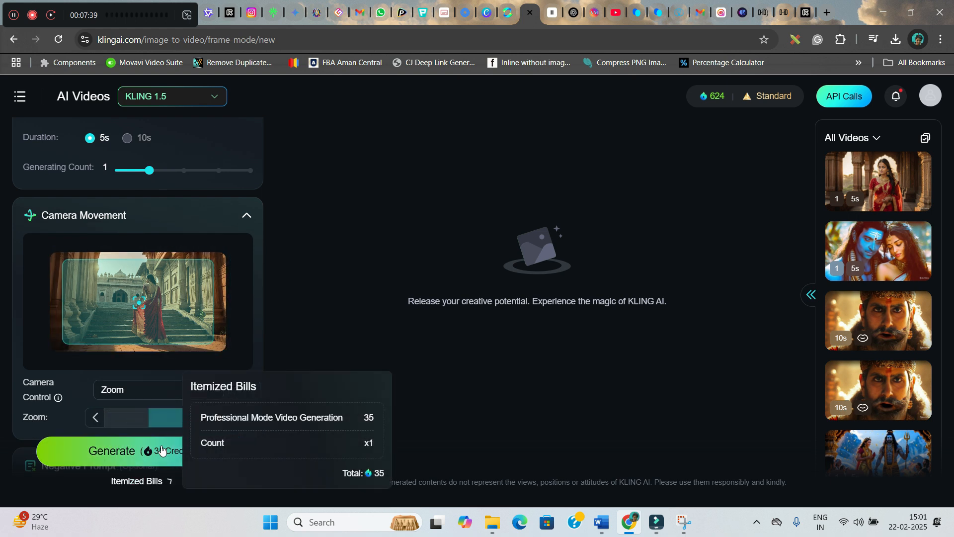
left_click(182, 422)
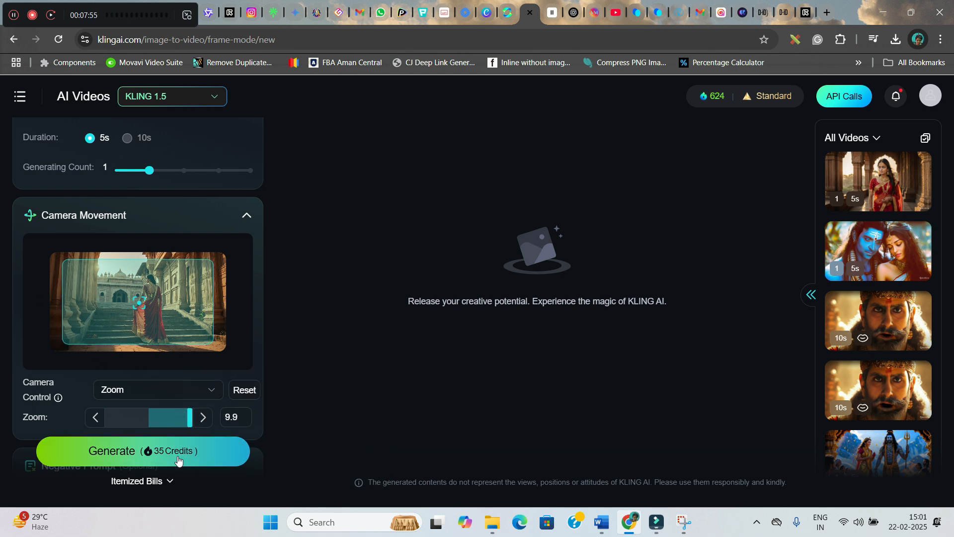
left_click(159, 452)
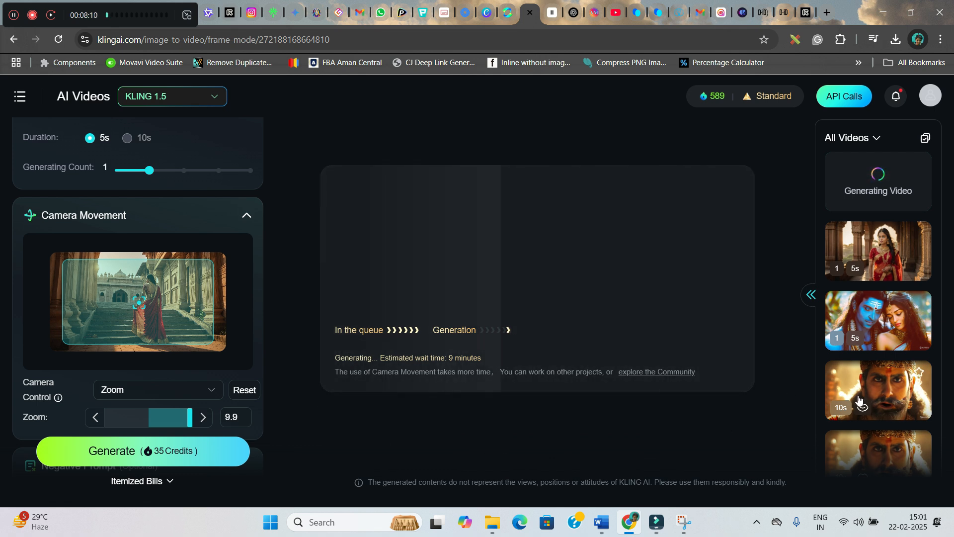
Step: Open the 10-second close-up video of the bearded king from the video history and start Lip Sync on it
scroll(888, 291, "down", 5)
left_click(888, 291)
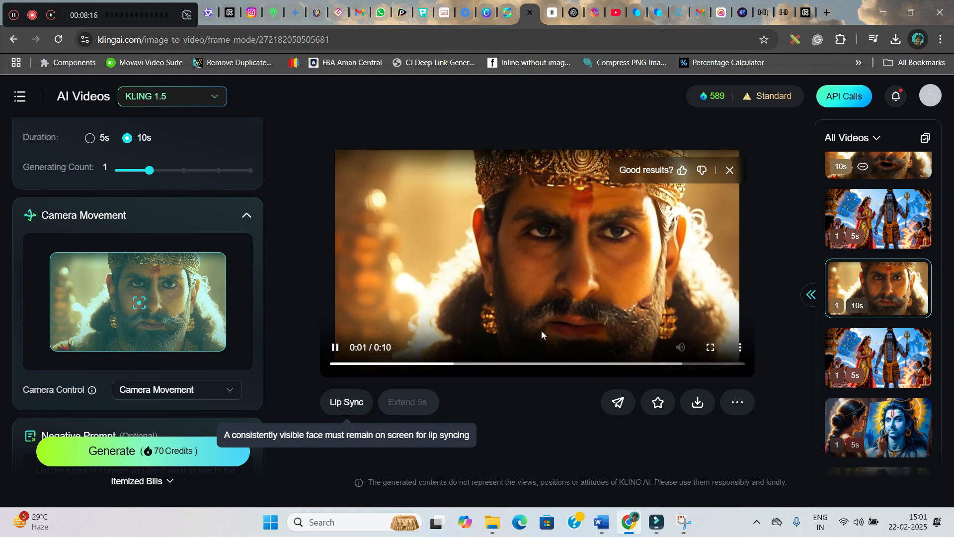
left_click(347, 403)
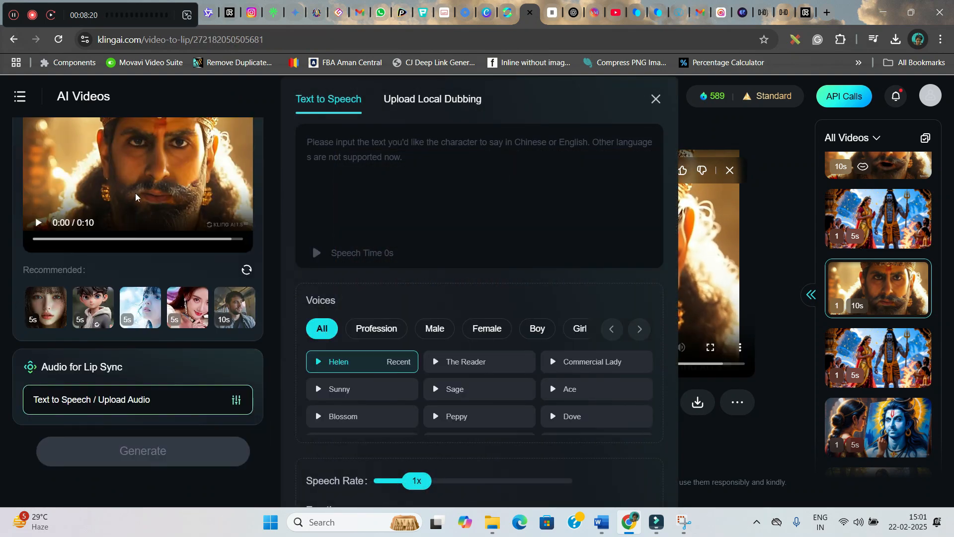
Step: Copy the line "You will forget him. A daughter of mine will never disgrace our lineage by loving that barbarian!" from the Word script into Text to Speech
left_click(371, 140)
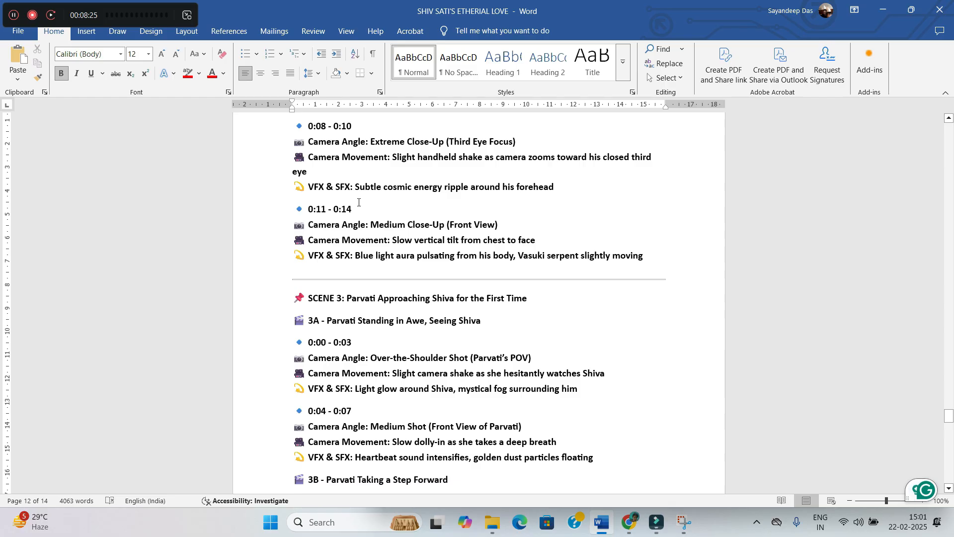
scroll(741, 508, "up", 15)
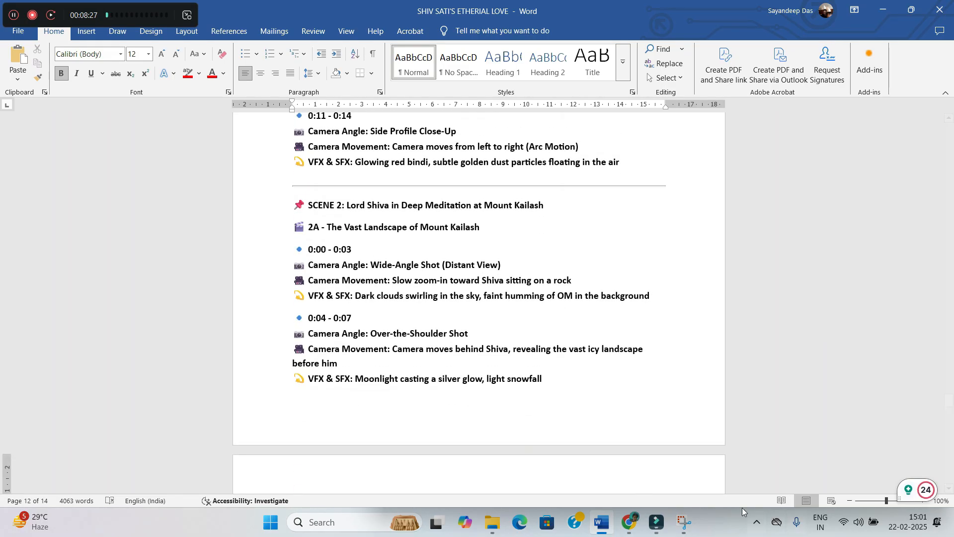
scroll(949, 398, "up", 4)
scroll(950, 392, "up", 15)
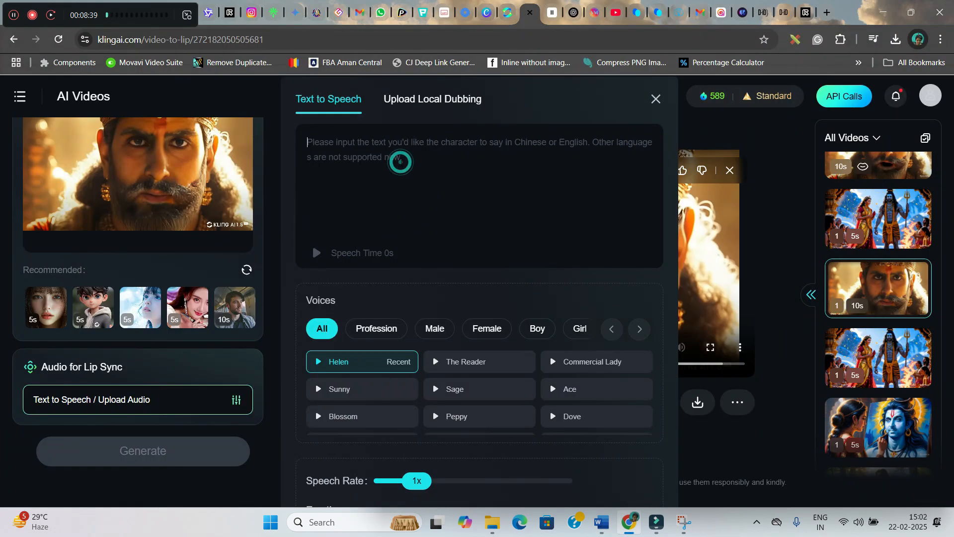
type("You will forget him. A daughter of mine will never disgrace our lineage by loving that barbarian!")
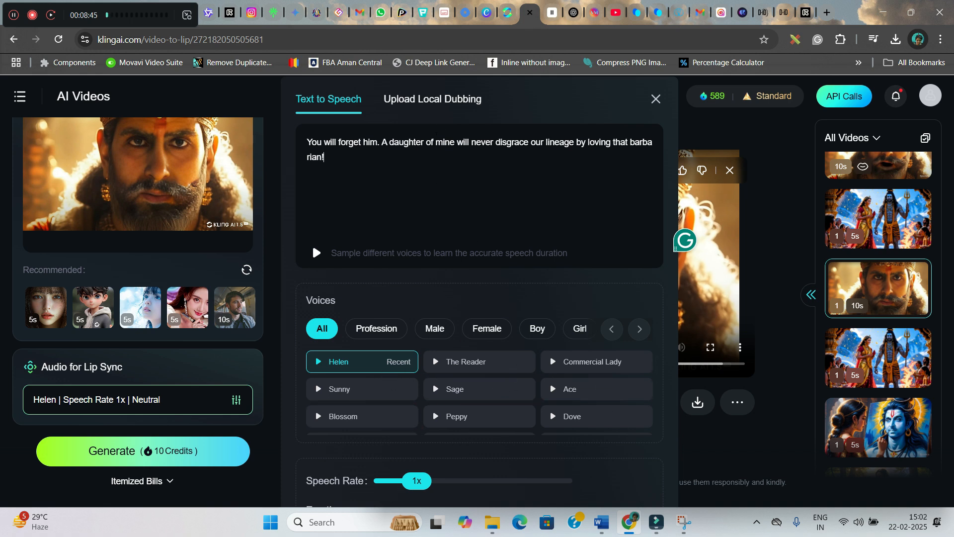
Step: Check the Upload Local Dubbing option and the ElevenLabs Text to Speech page, returning to Kling AI
left_click(442, 94)
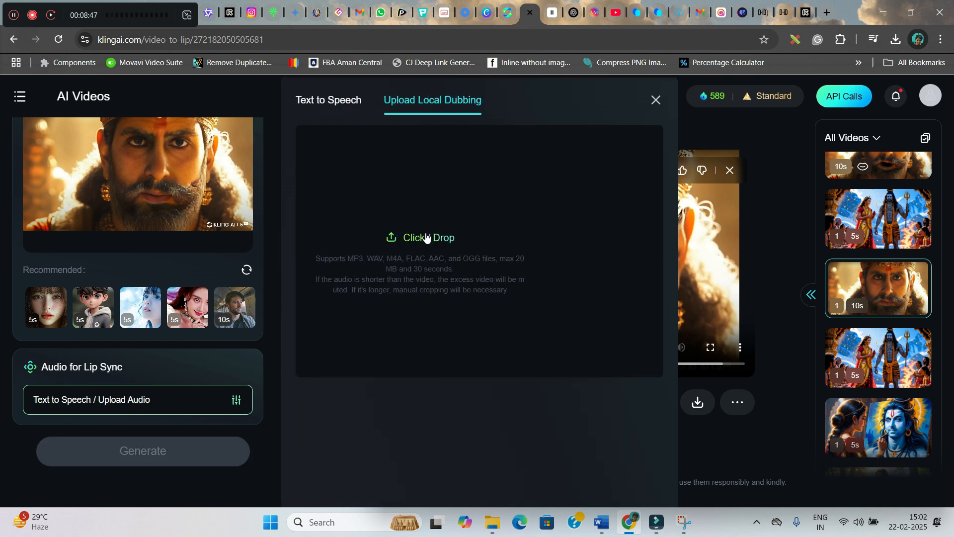
left_click(555, 15)
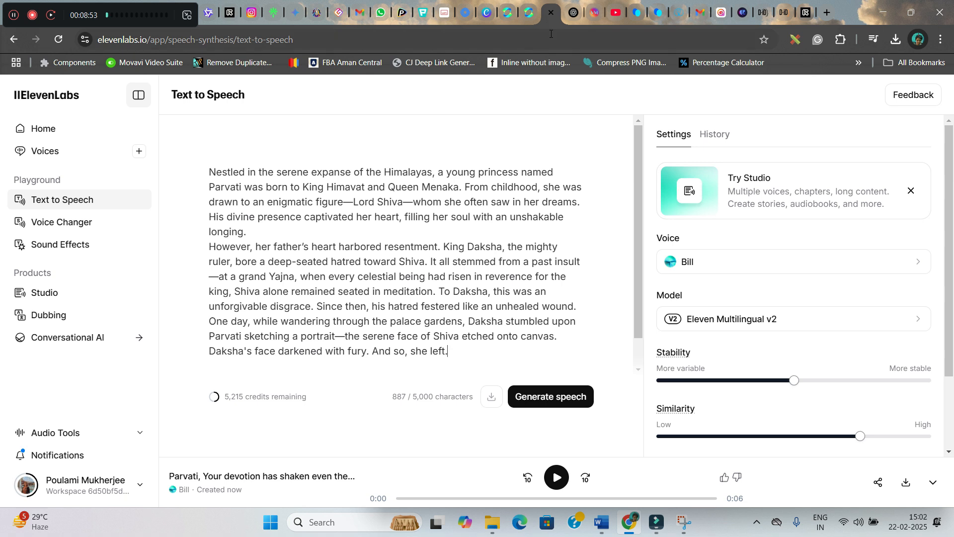
left_click(524, 15)
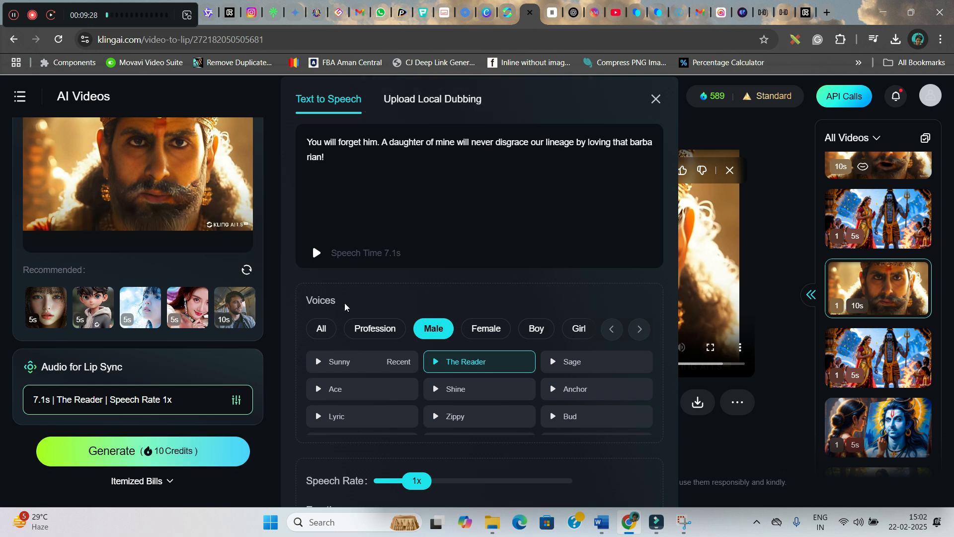
Step: Close the voice settings and review the already lip-synced version of the king's video
left_click(656, 99)
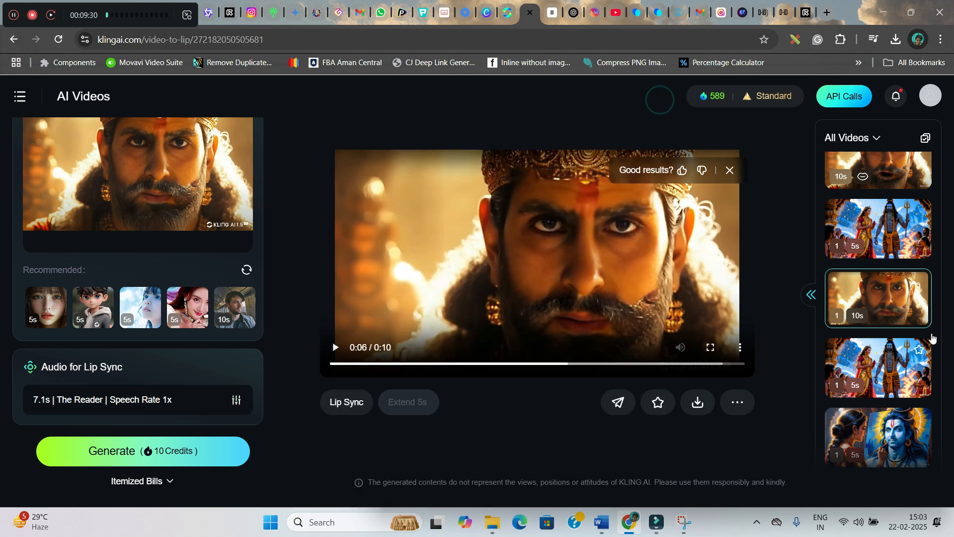
left_click(896, 328)
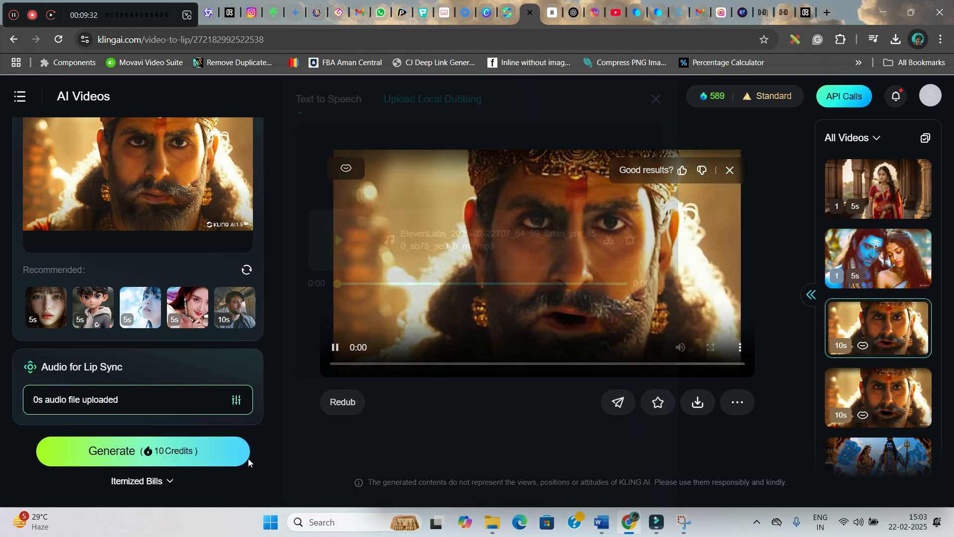
left_click(655, 99)
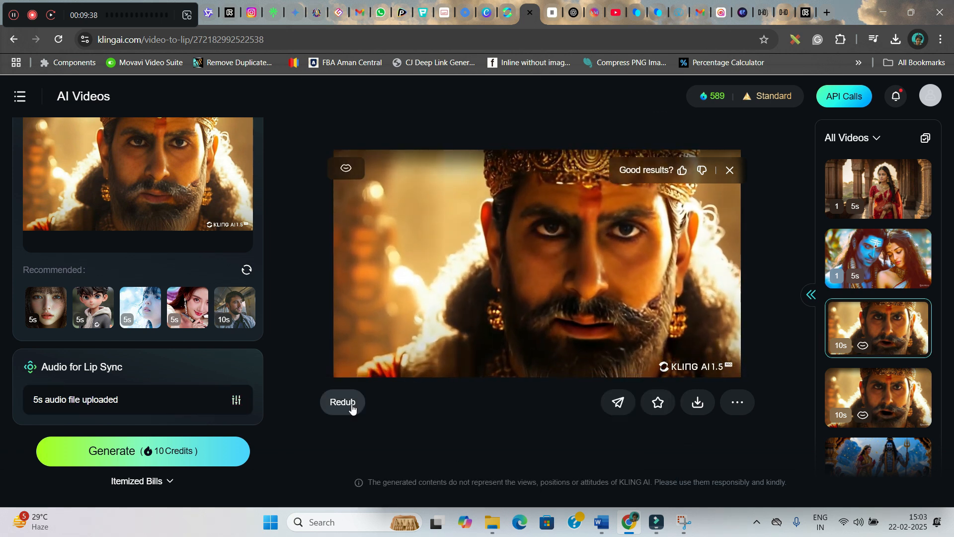
mouse_move(698, 402)
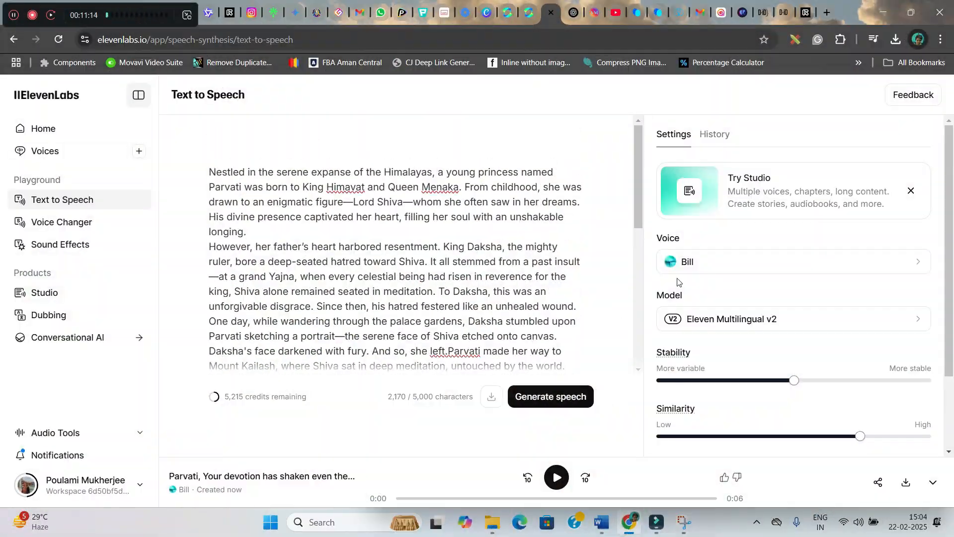
Step: Generate the story narration in ElevenLabs with the Brian voice and download the audio file
left_click(681, 266)
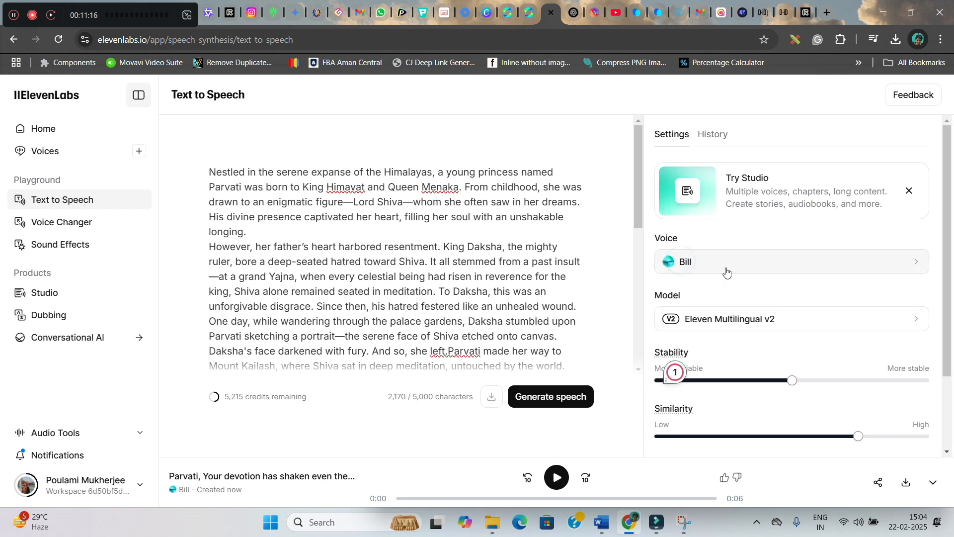
left_click(701, 416)
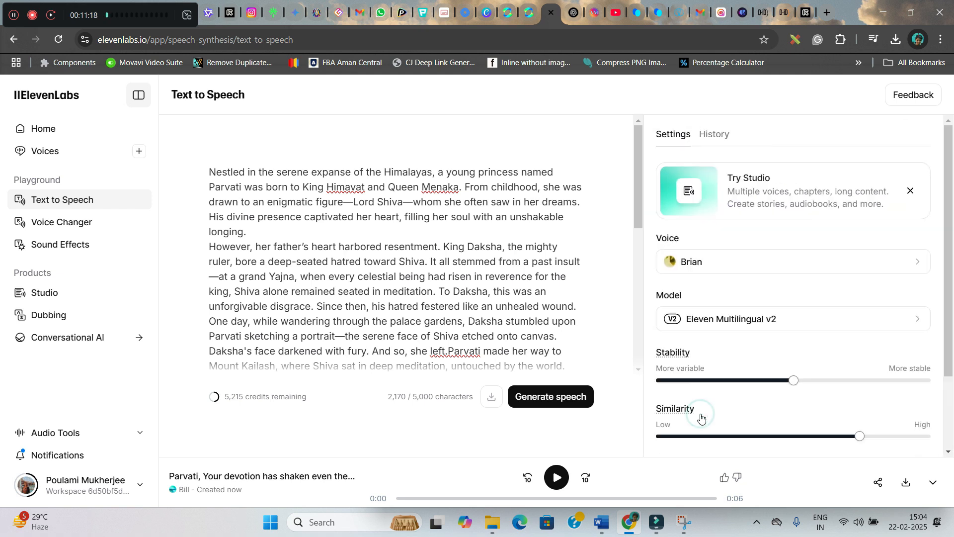
left_click(560, 396)
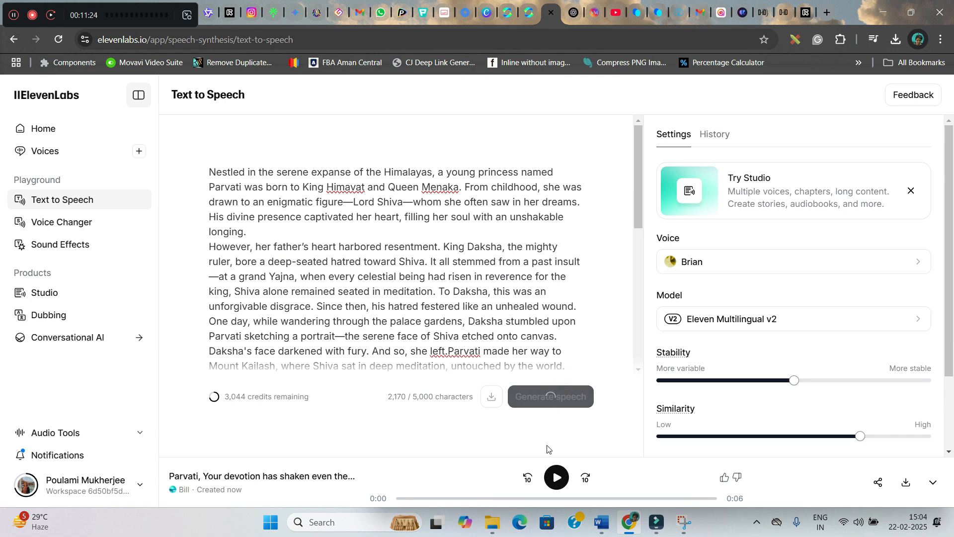
left_click(556, 479)
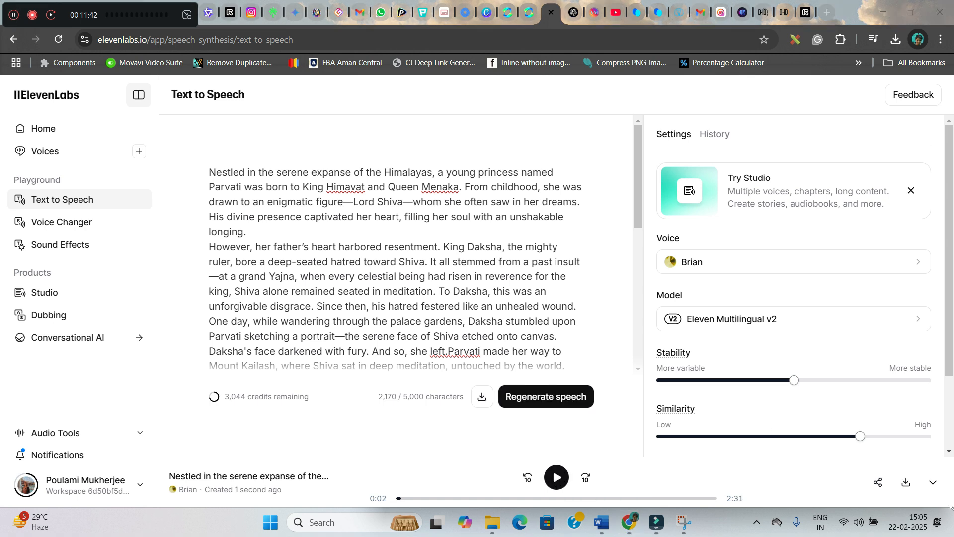
left_click(907, 485)
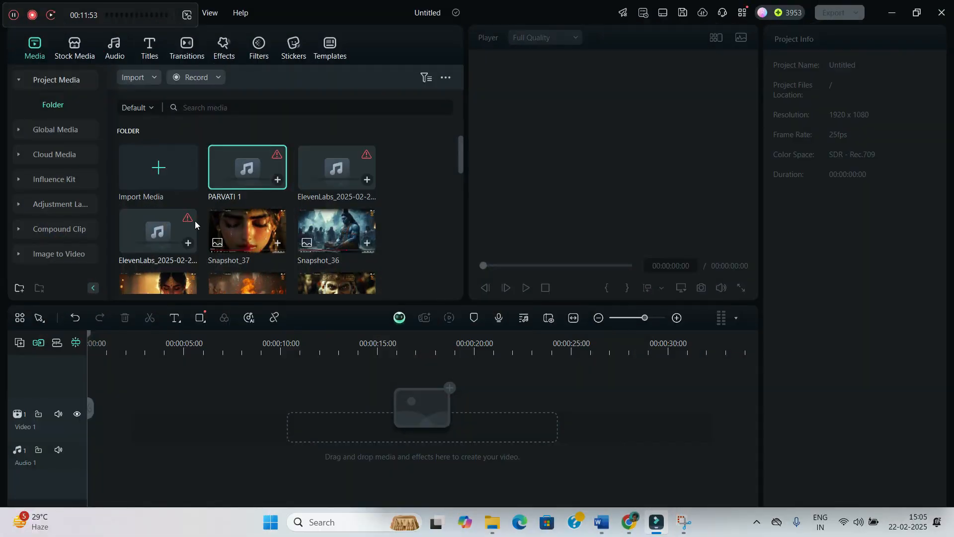
Step: Import the ElevenLabs Brian narration from Downloads into Filmora and add it to the timeline's audio track
left_click(170, 173)
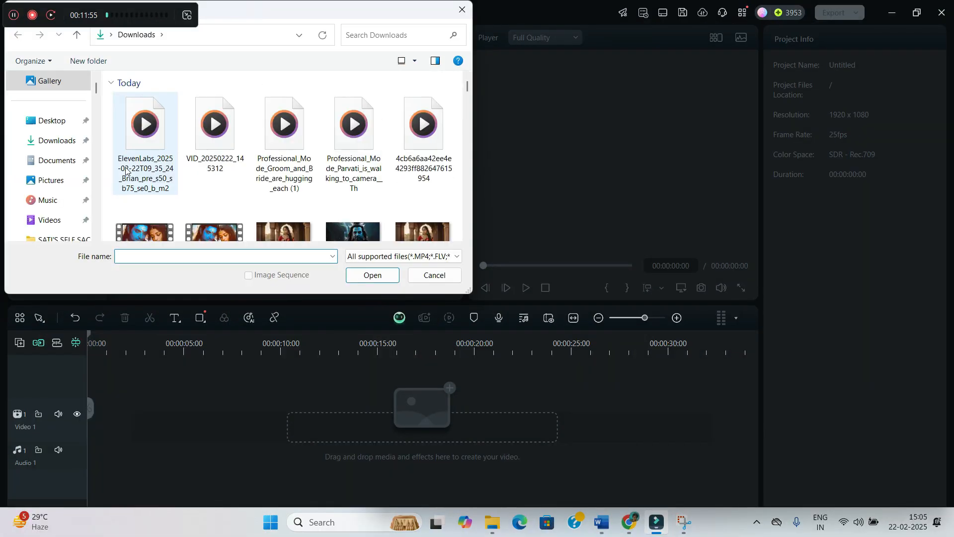
left_click(152, 141)
left_click(372, 274)
left_click(277, 179)
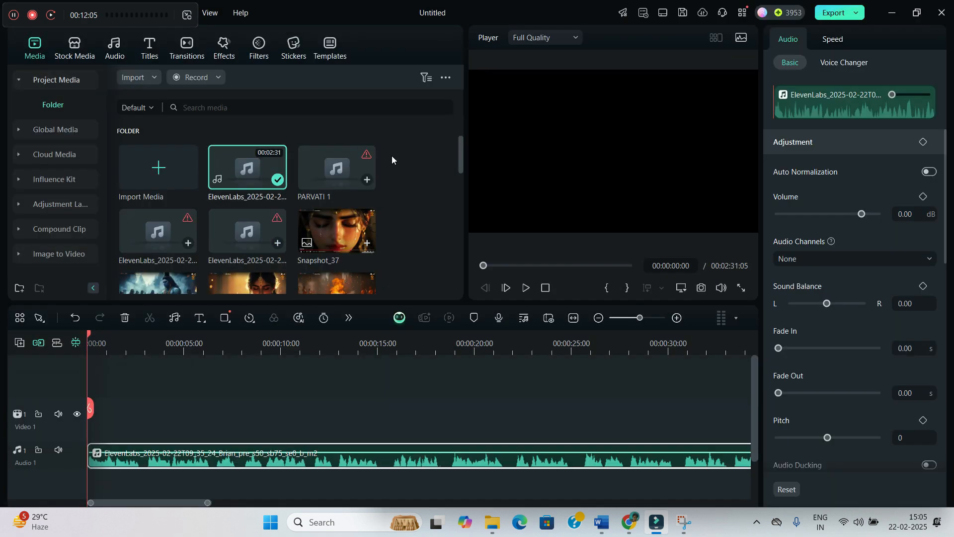
Step: Place the 5-second clip of the woman meditating in the forest after the last clip on the Video 1 track
left_click(155, 163)
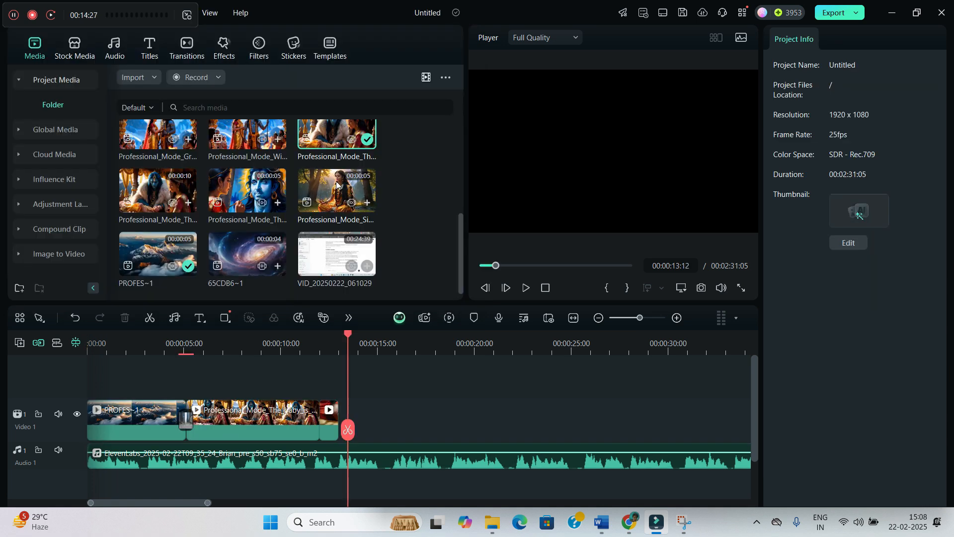
left_click_drag(336, 190, 350, 432)
left_click(607, 160)
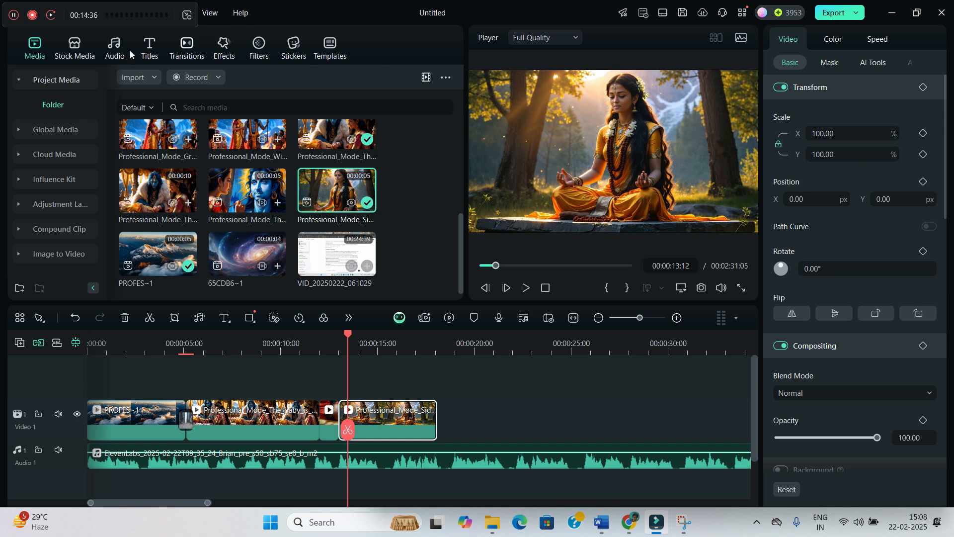
Step: Browse the trending transitions and the trending video effects
left_click(177, 48)
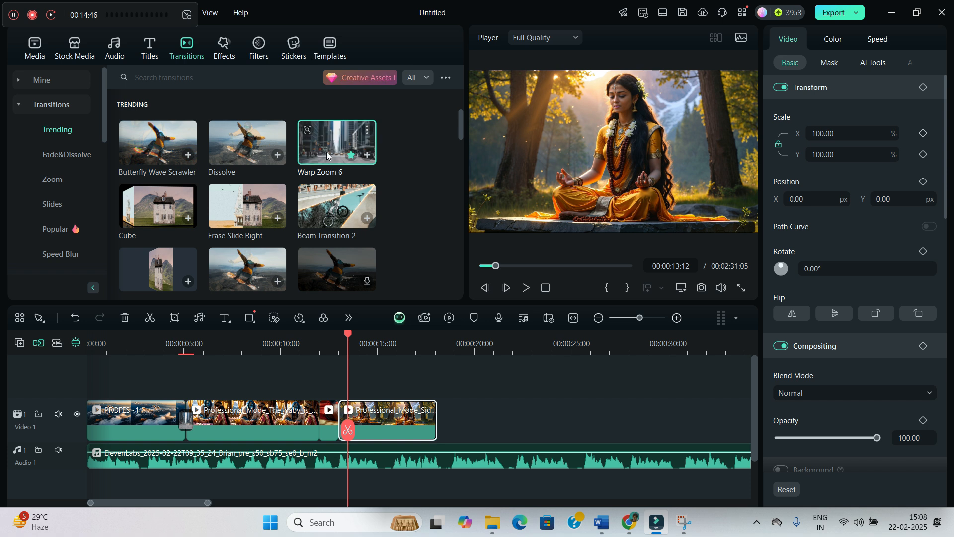
scroll(338, 149, "down", 5)
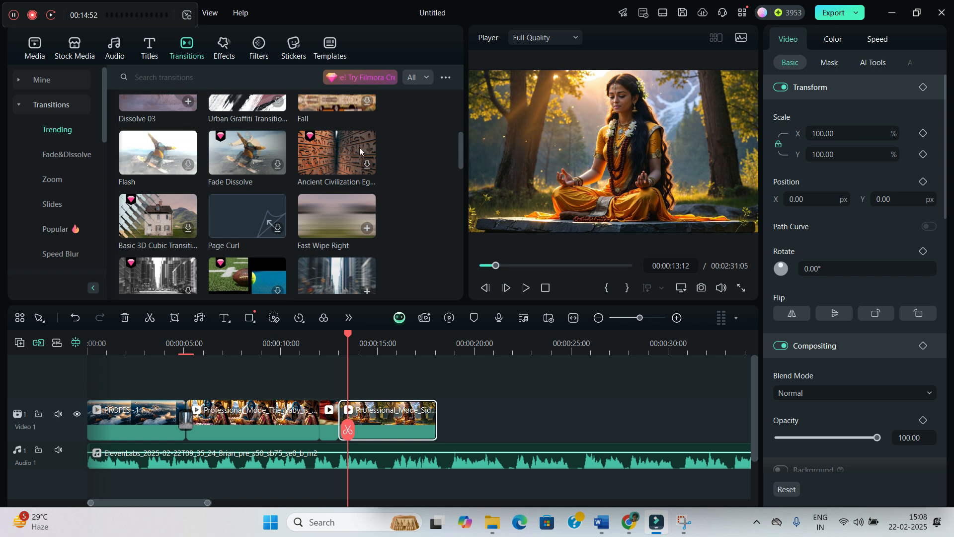
scroll(341, 237, "up", 10)
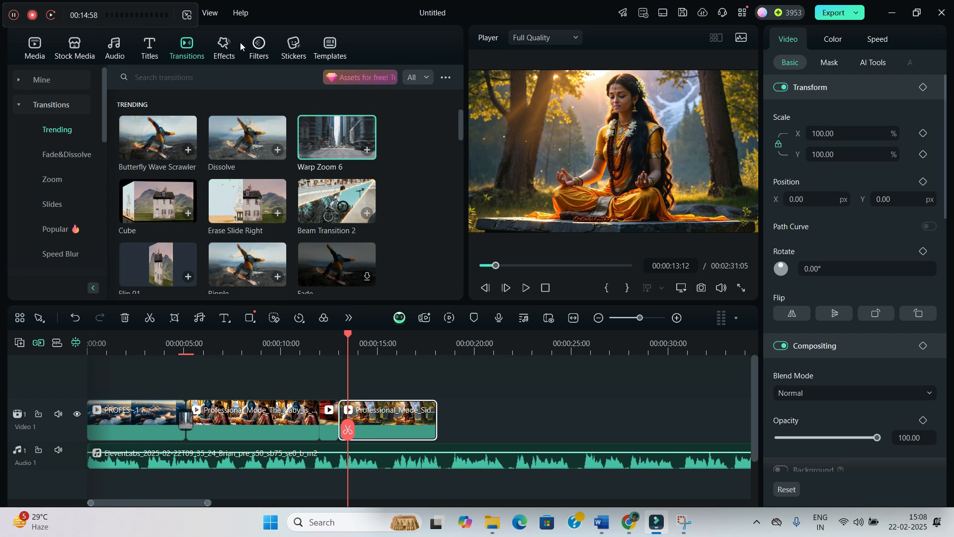
left_click(223, 47)
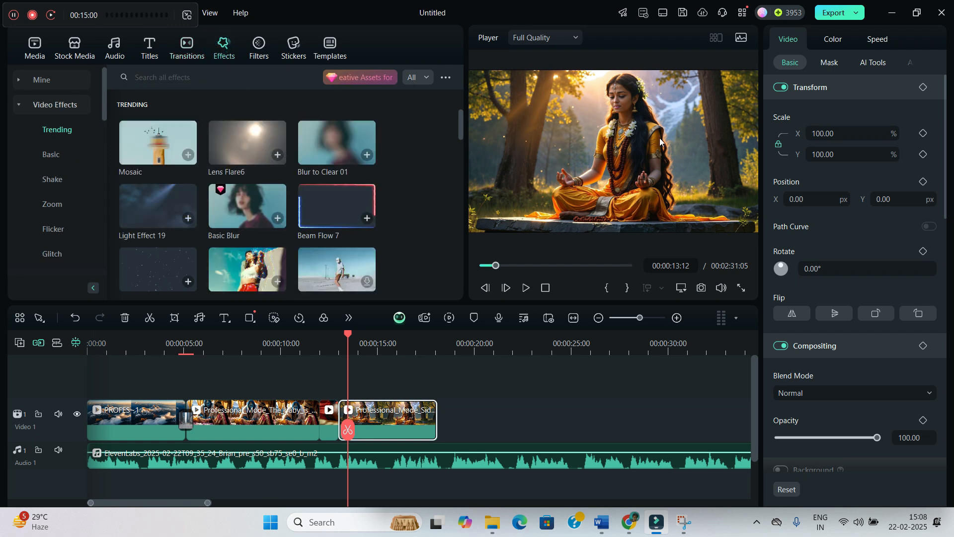
scroll(192, 195, "down", 2)
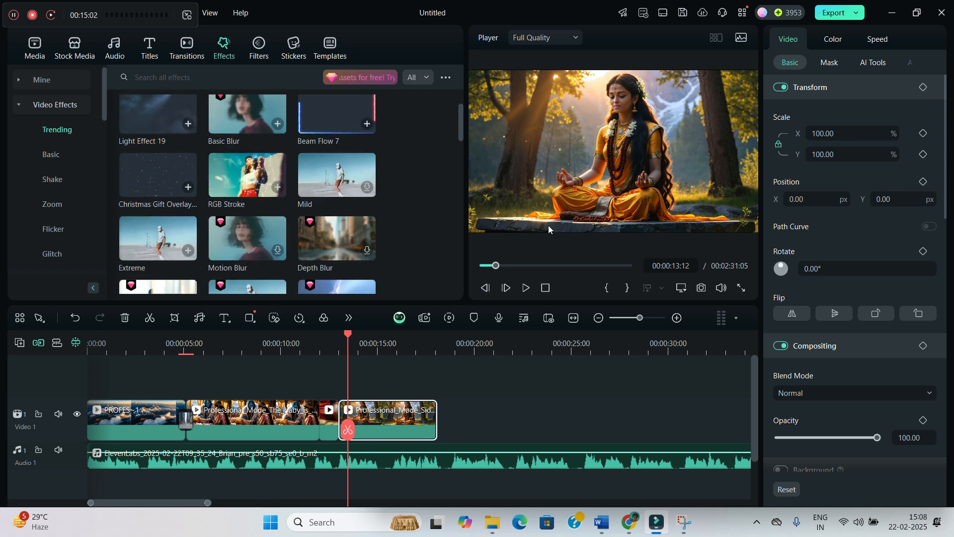
Step: Add the favorite Star Particle Effect overlay above the meditating woman clip and set its opacity to 67%
left_click(58, 80)
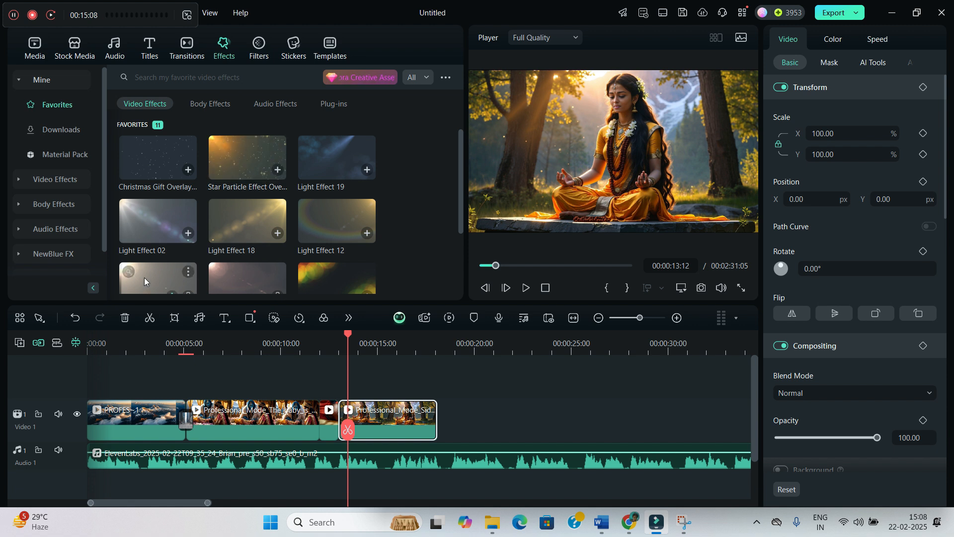
scroll(144, 277, "down", 2)
scroll(213, 199, "up", 2)
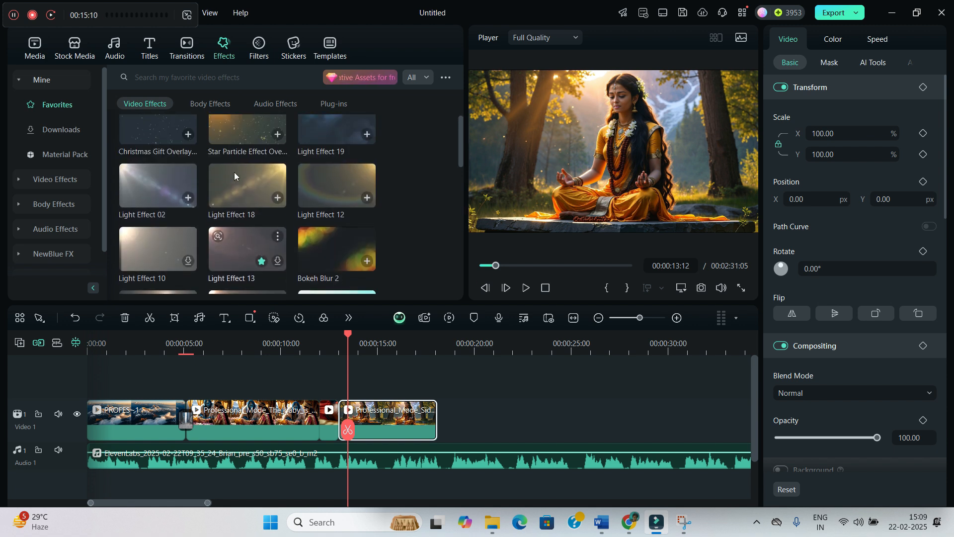
left_click_drag(237, 153, 358, 406)
left_click(549, 134)
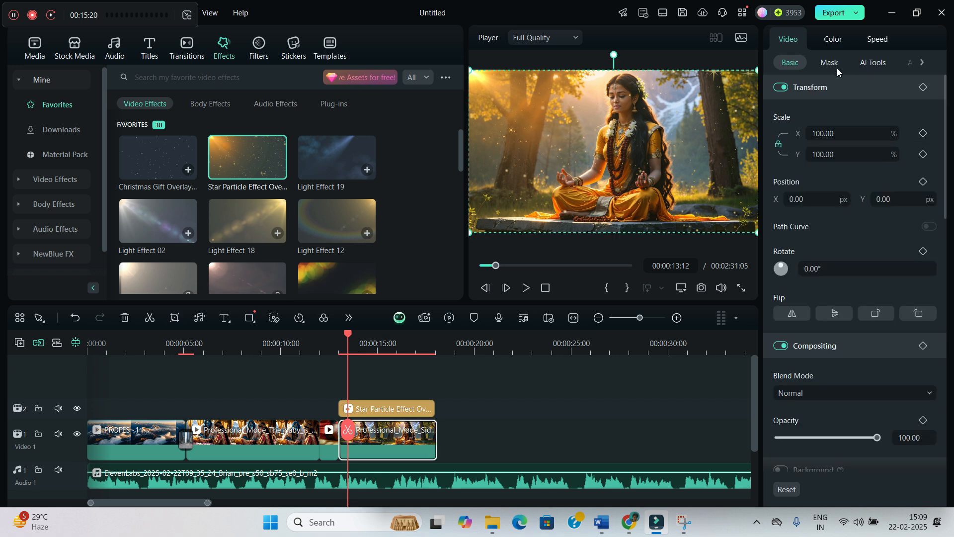
left_click(411, 404)
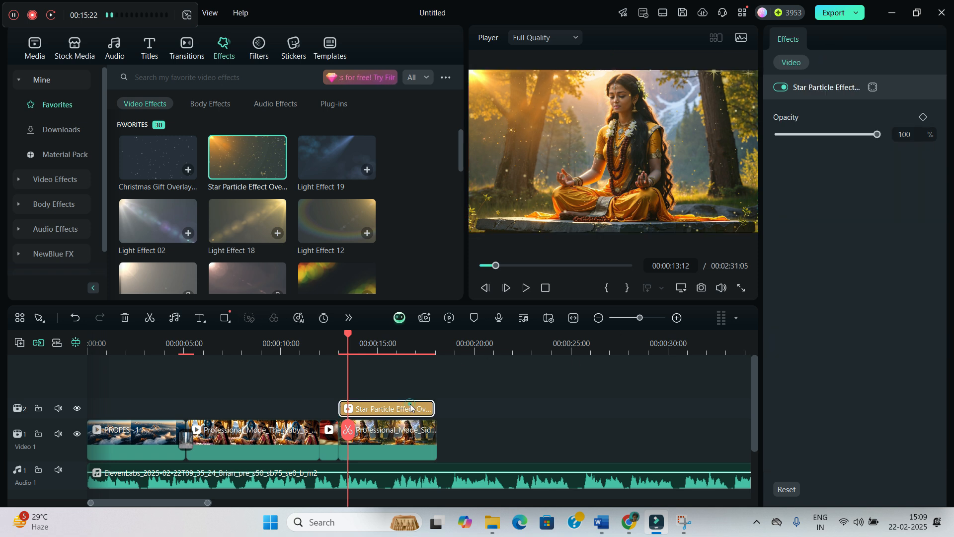
left_click_drag(869, 133, 843, 134)
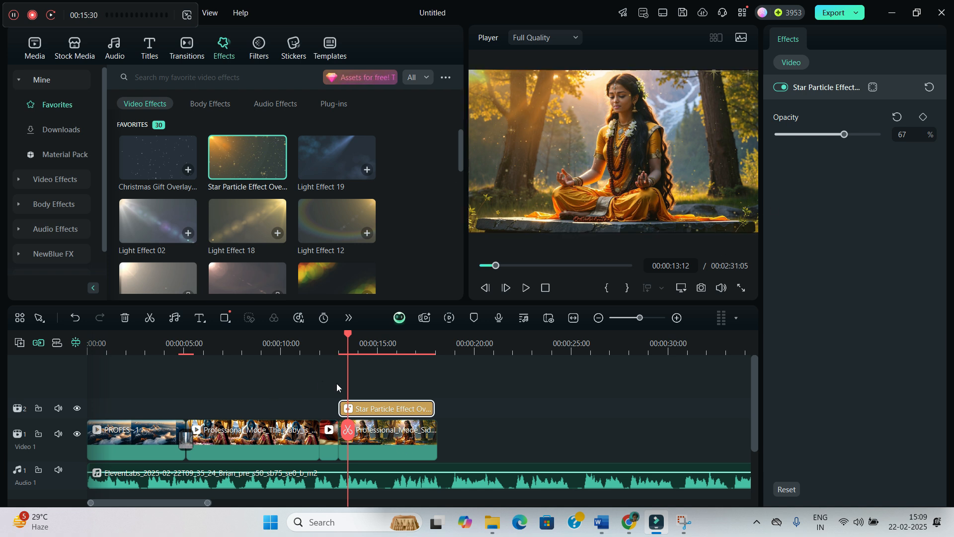
Step: Play back the meditating woman clip from its start to check the Star Particle Effect overlay
left_click_drag(348, 336, 339, 337)
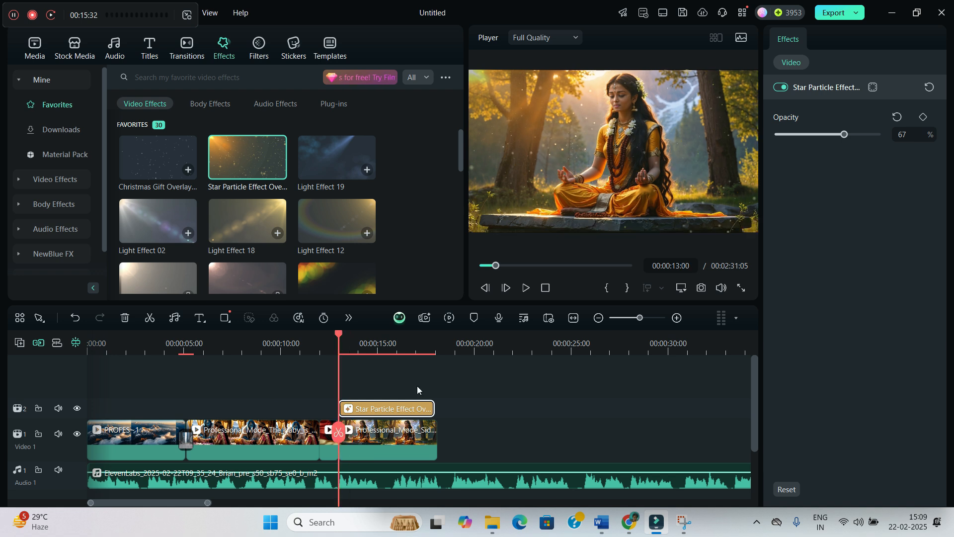
left_click(526, 288)
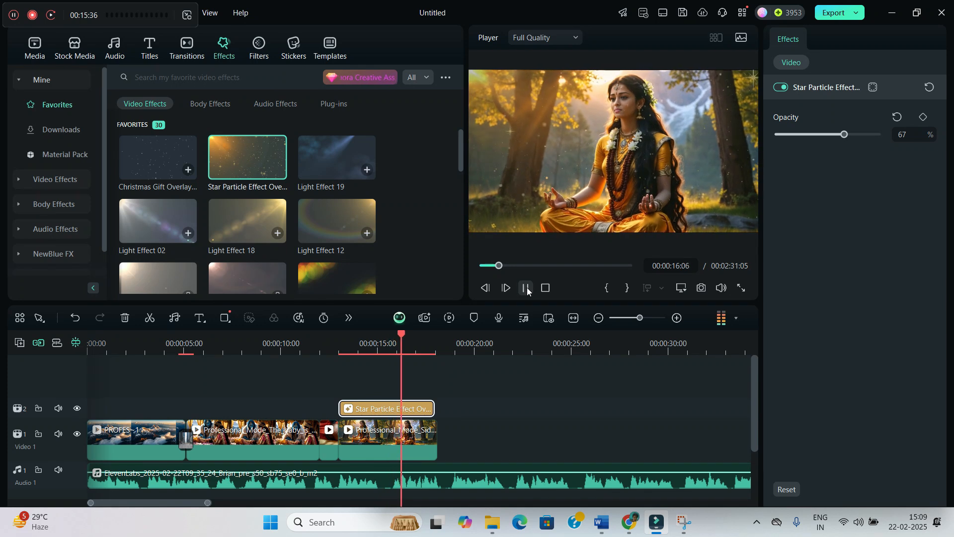
left_click(527, 288)
Step: Place the image of Shiva meditating before snowy mountains after the meditating woman clip on the Video 1 track
left_click(35, 48)
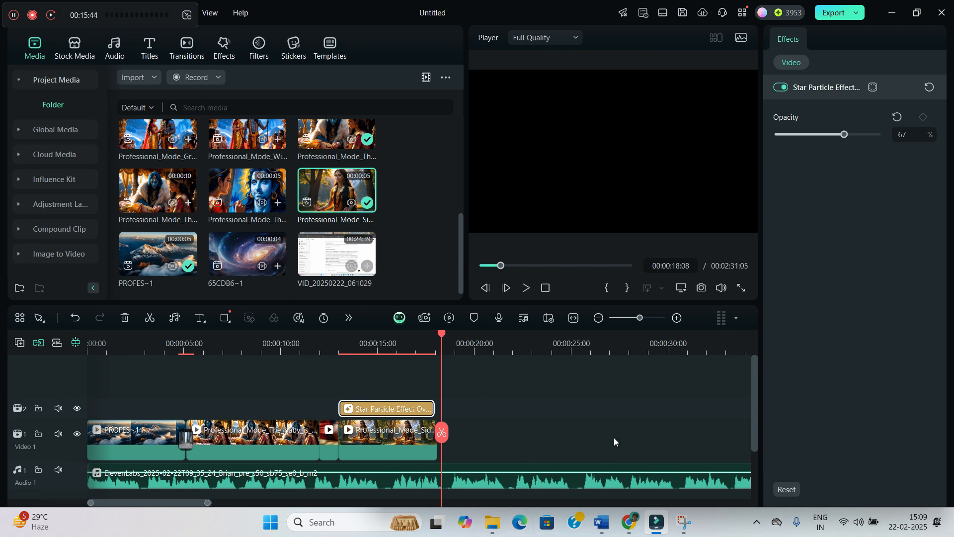
scroll(358, 213, "up", 5)
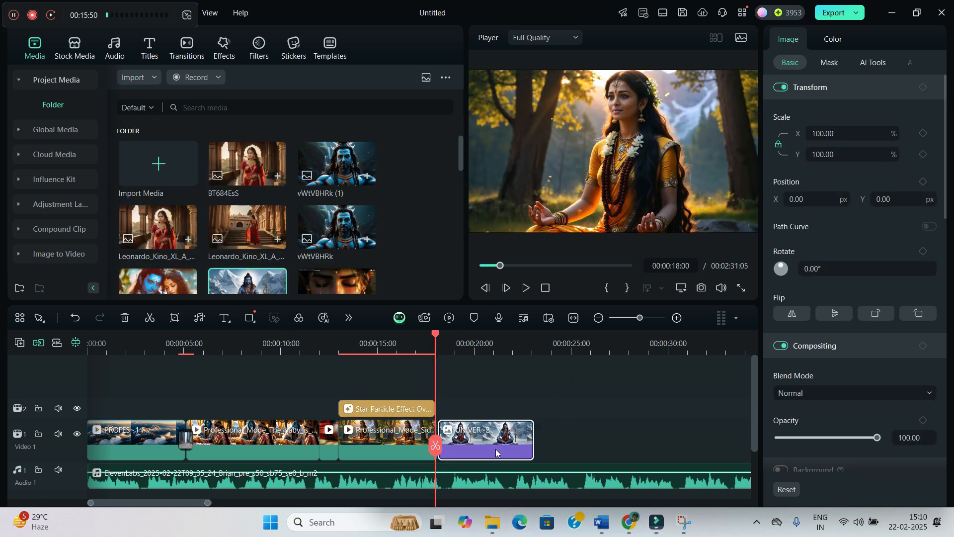
left_click_drag(437, 446, 475, 450)
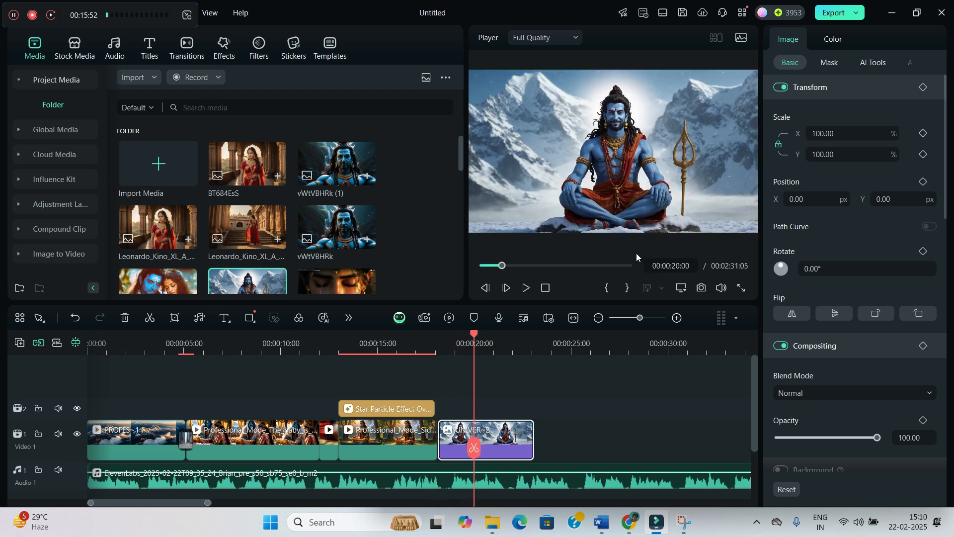
Step: Add the favorite Light Effect 02 above the Shiva image and lower the effect's opacity
left_click(223, 48)
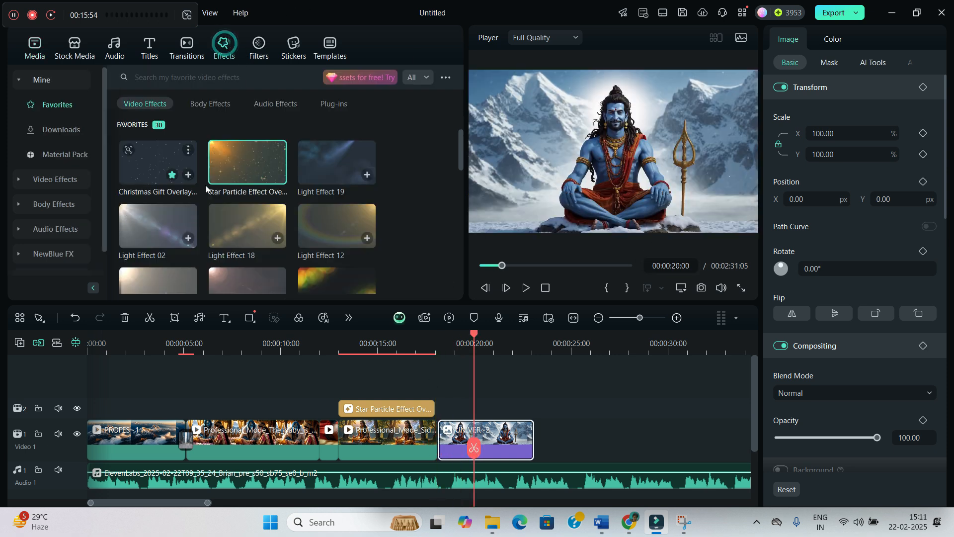
left_click_drag(149, 226, 542, 414)
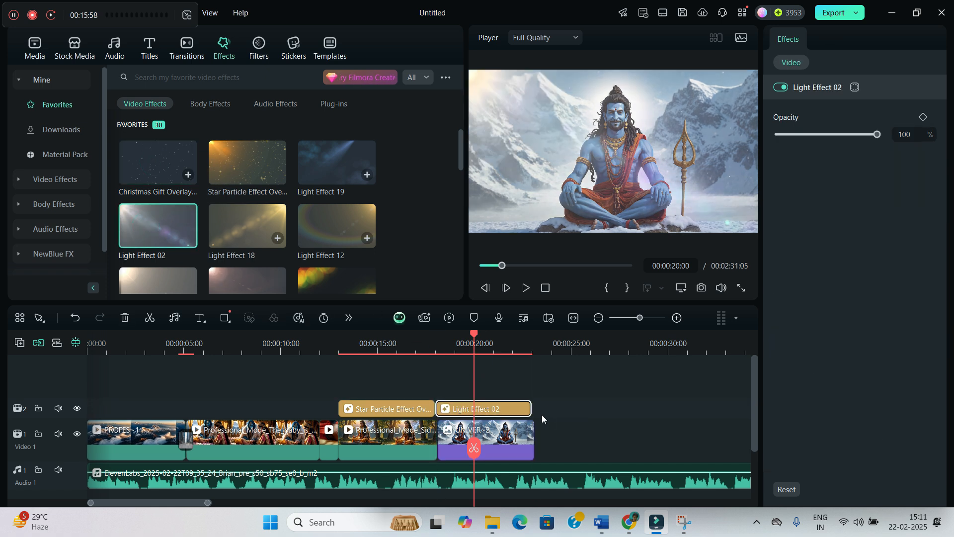
left_click_drag(877, 134, 846, 136)
Step: Add the Christmas Gift Overlay effect above Light Effect 02 over the Shiva image and set its opacity to 84%
mouse_move(169, 169)
left_mouse_down()
mouse_move(532, 334)
mouse_move(449, 395)
mouse_move(437, 393)
left_mouse_up()
left_click(154, 76)
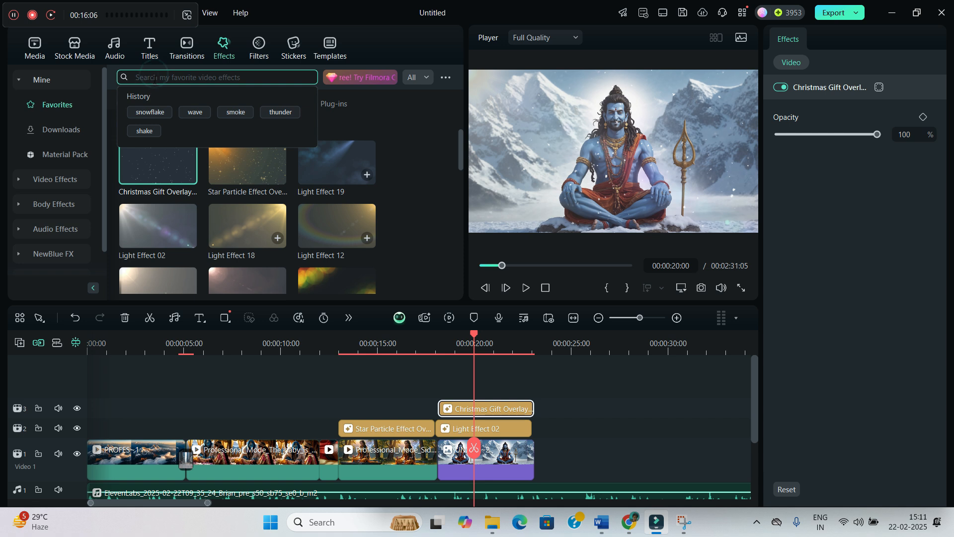
type("s")
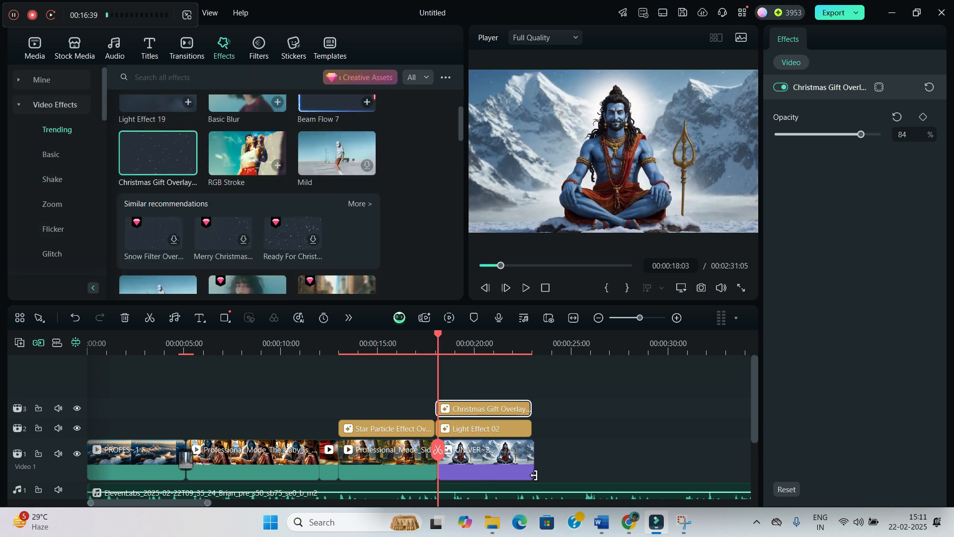
Step: Apply Pan & Zoom to the Shiva image with an end frame of about 3289 x 1848 on his upper body, and preview it
left_click(523, 458)
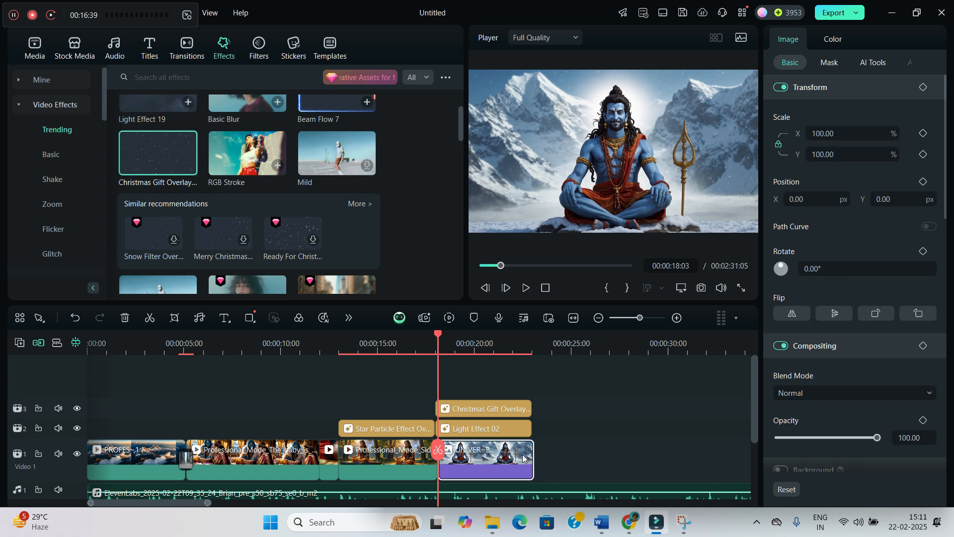
right_click(497, 452)
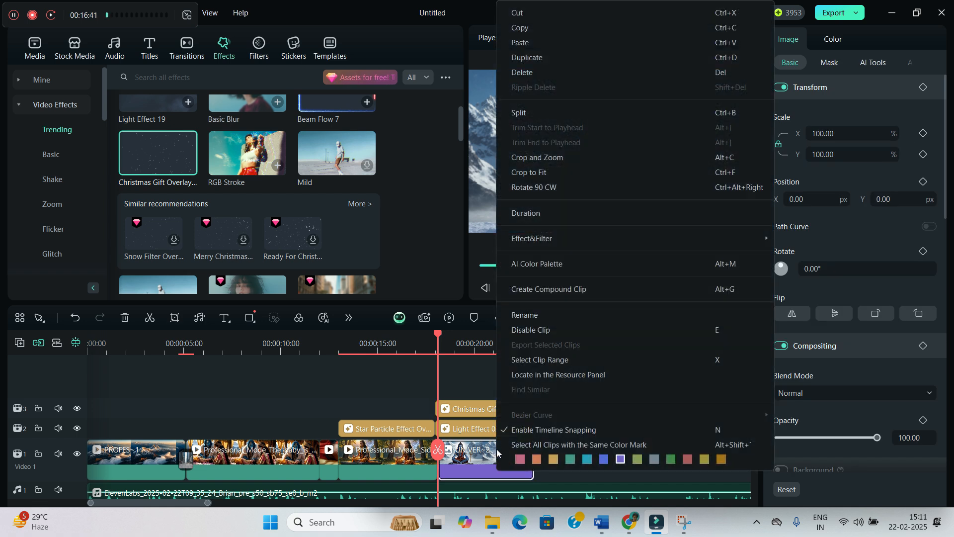
left_click(544, 157)
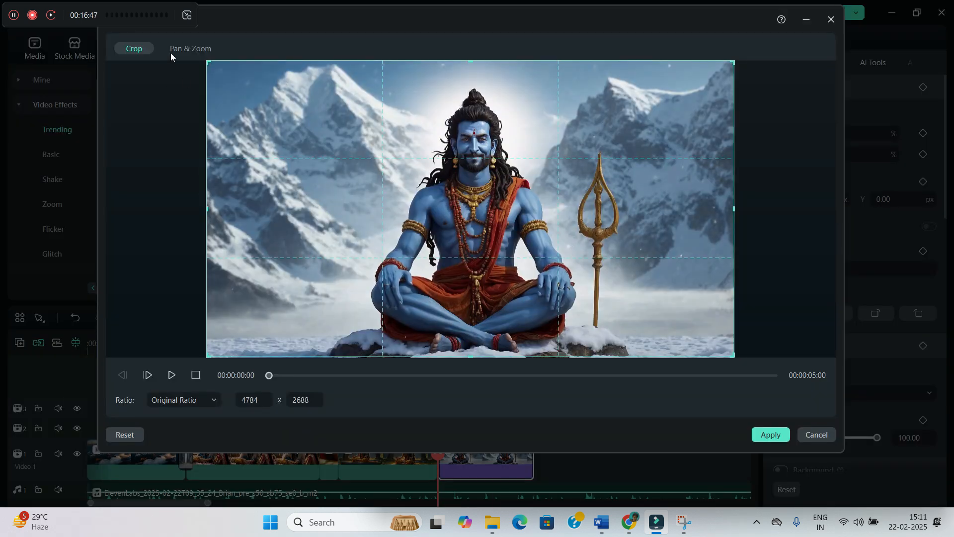
left_click(185, 50)
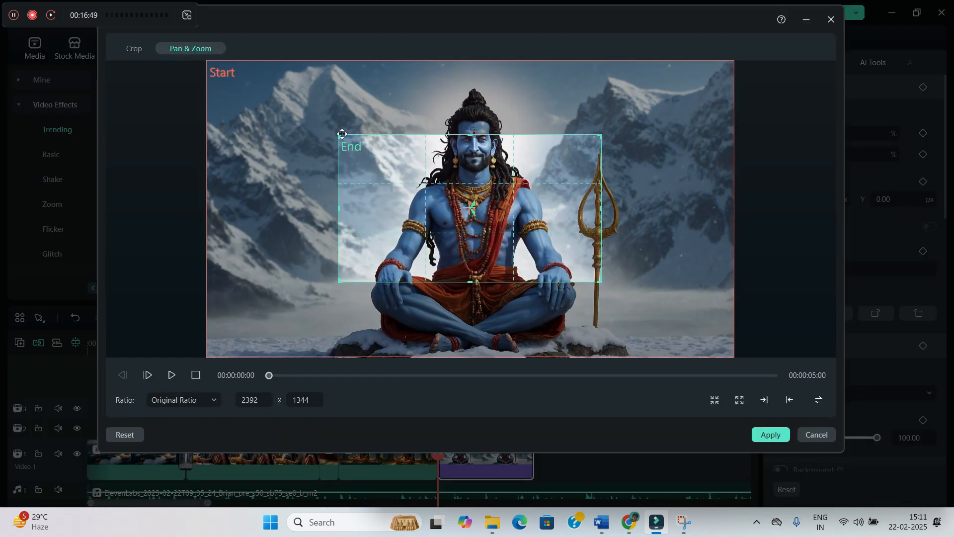
left_click_drag(340, 135, 257, 87)
left_click_drag(460, 195, 521, 184)
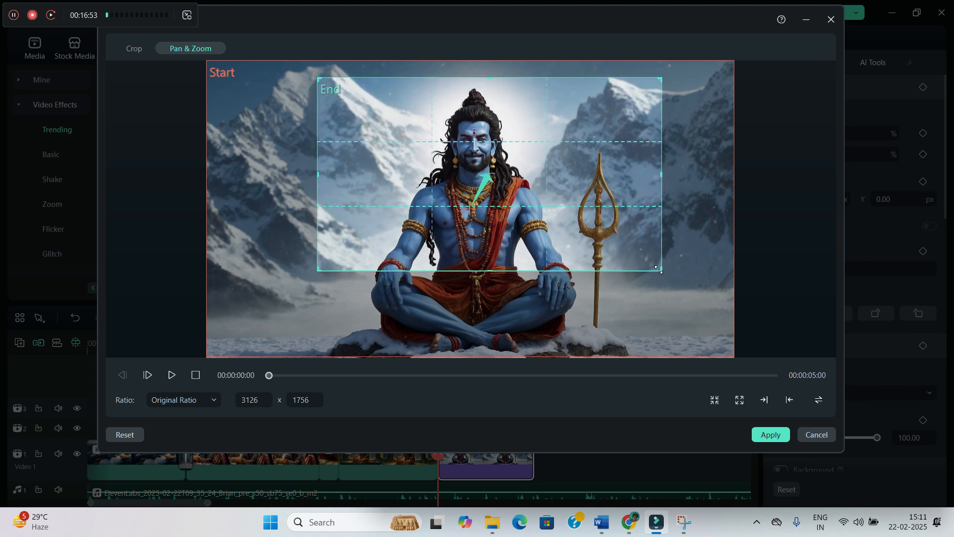
left_click_drag(658, 269, 564, 271)
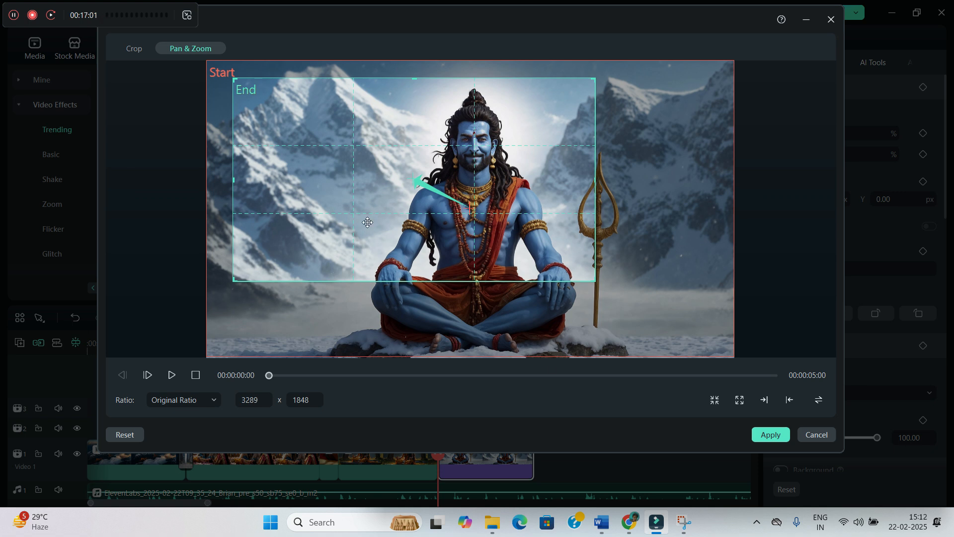
left_click(775, 434)
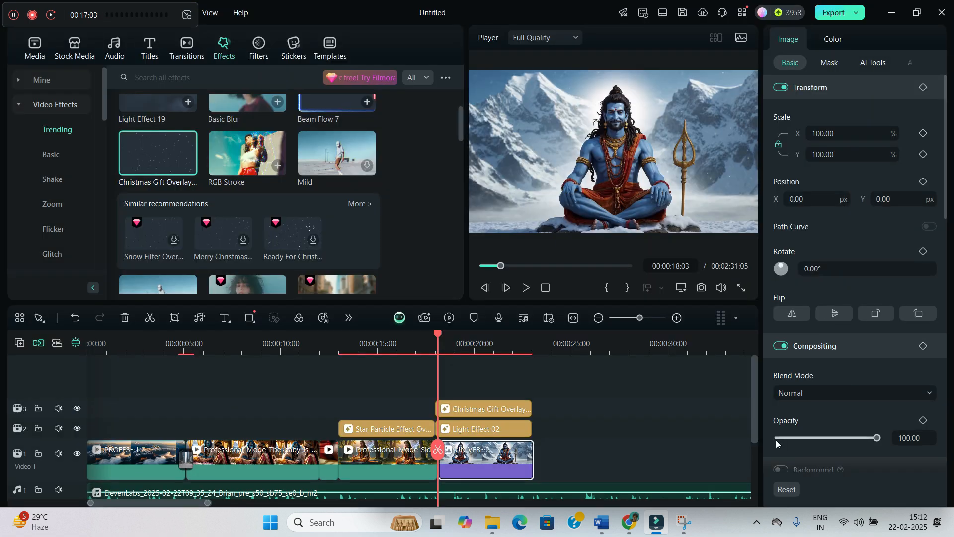
left_click(525, 287)
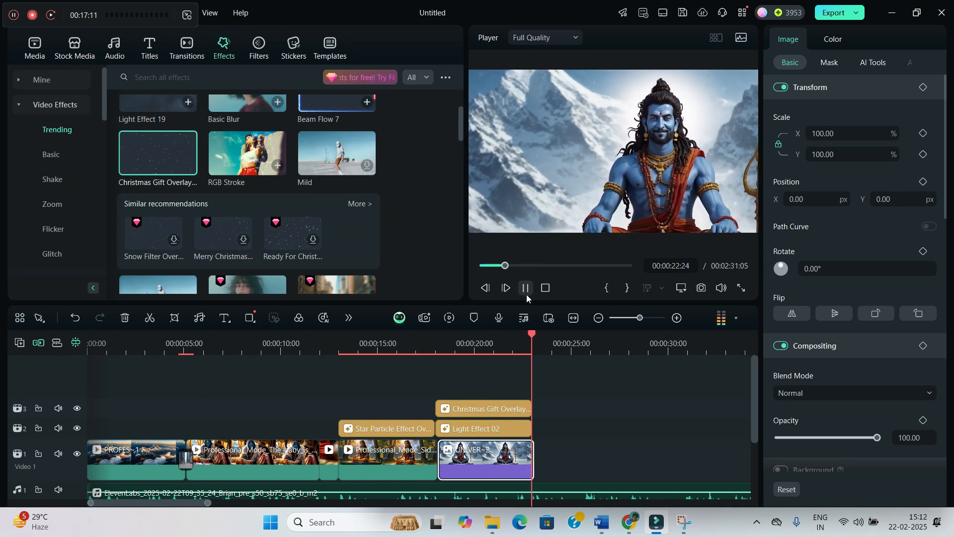
left_click(526, 288)
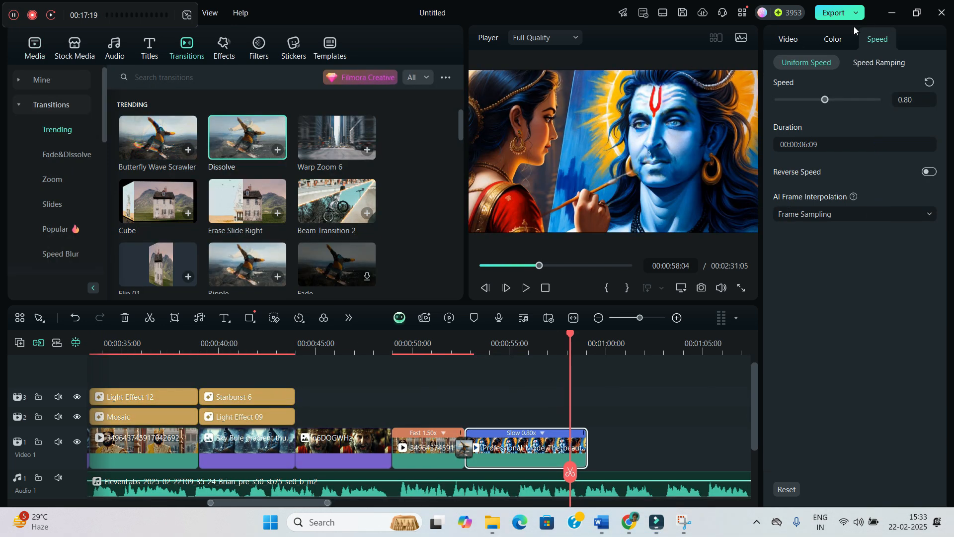
Step: Set the local export to MP4 format with Higher quality, and close the export settings without exporting
left_click(834, 14)
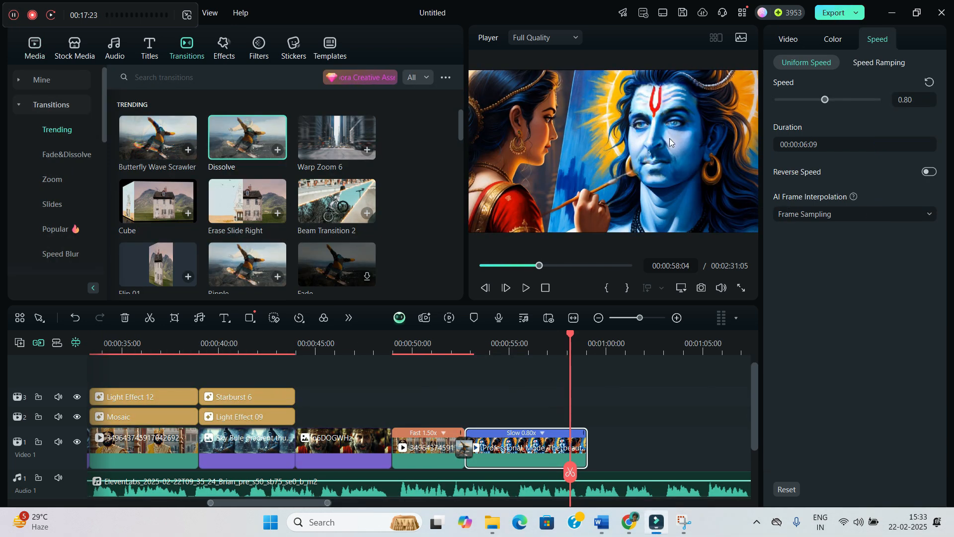
left_click(838, 13)
left_click(565, 206)
scroll(529, 335, "down", 3)
scroll(529, 335, "up", 3)
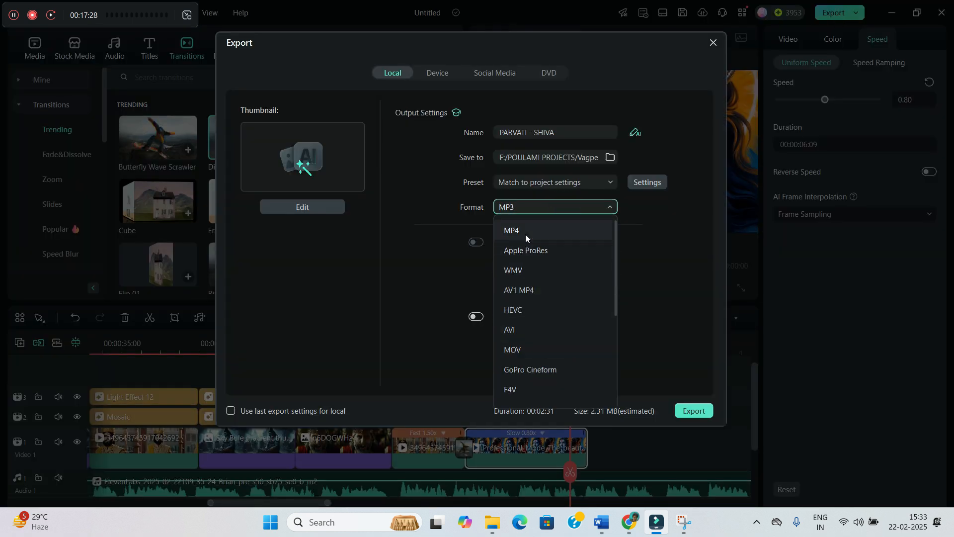
left_click(526, 234)
left_click(627, 241)
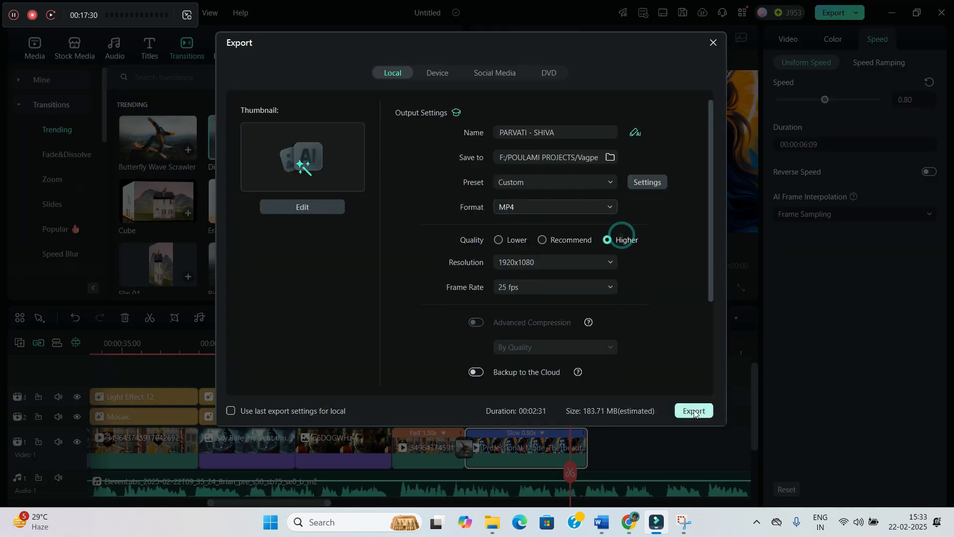
left_click(714, 44)
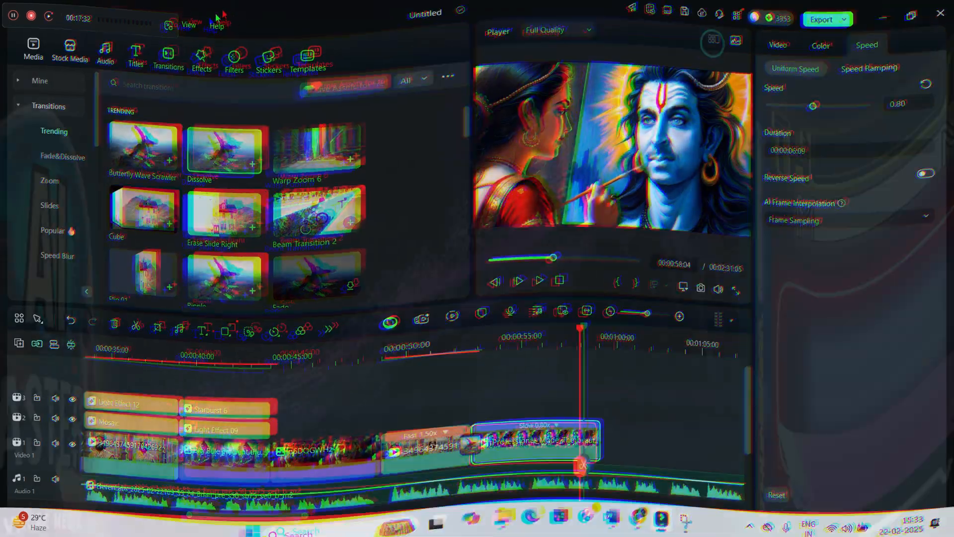